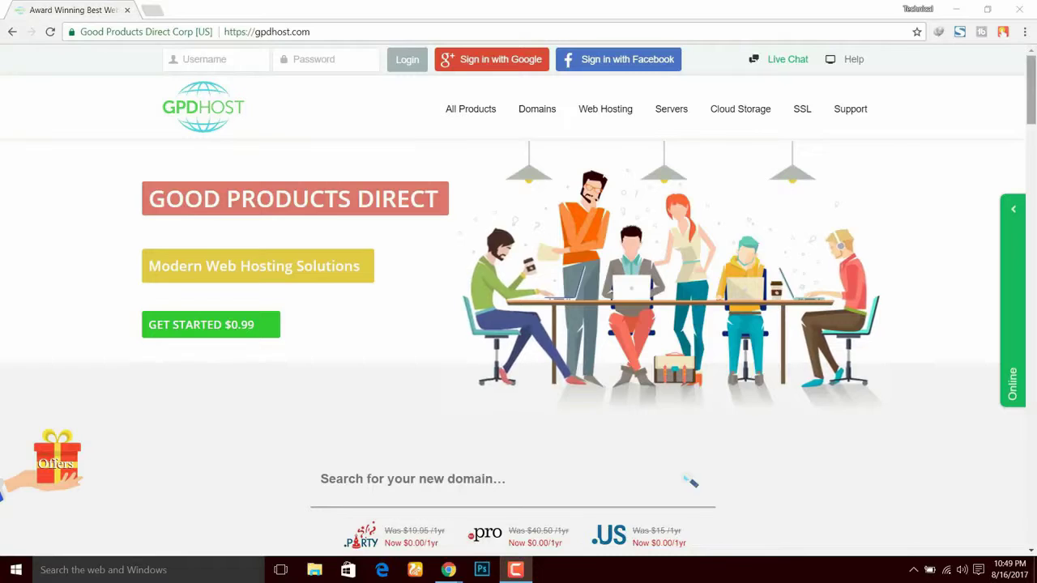
Examine the Starter and Special WordPress hosting plans and the custom domain extensions offered on the GPDHost home page.
{"action": "scroll", "coordinate": [518, 324], "scroll_direction": "down", "scroll_amount": 2}
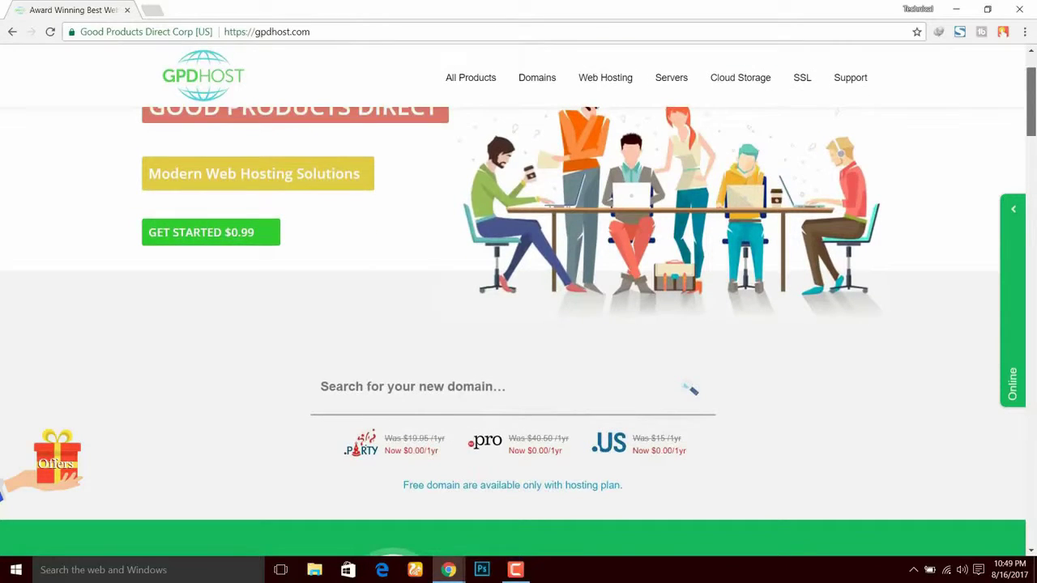
{"action": "scroll", "coordinate": [519, 325], "scroll_direction": "up", "scroll_amount": 2}
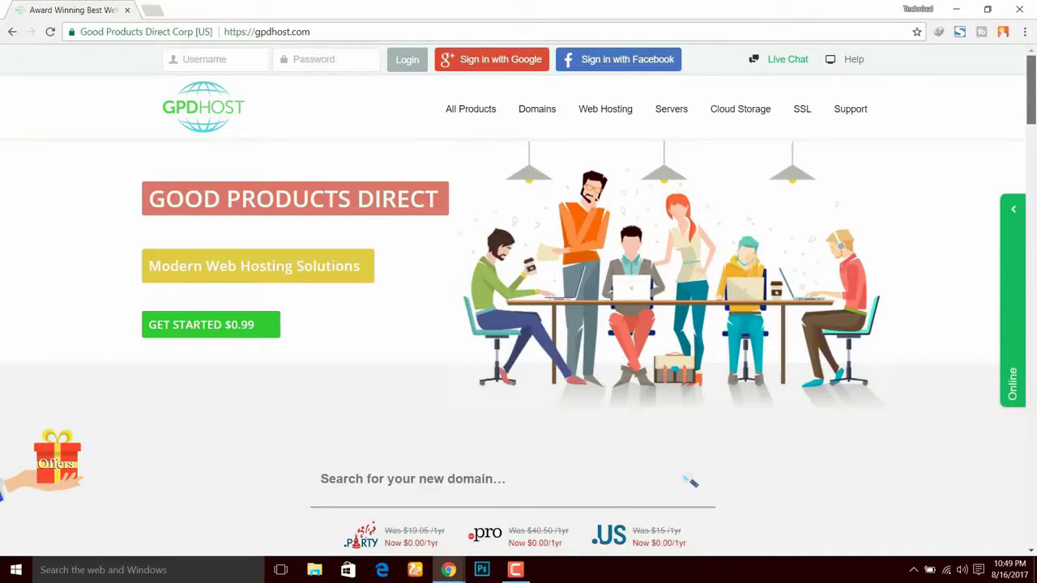
{"action": "scroll", "coordinate": [519, 324], "scroll_direction": "down", "scroll_amount": 5}
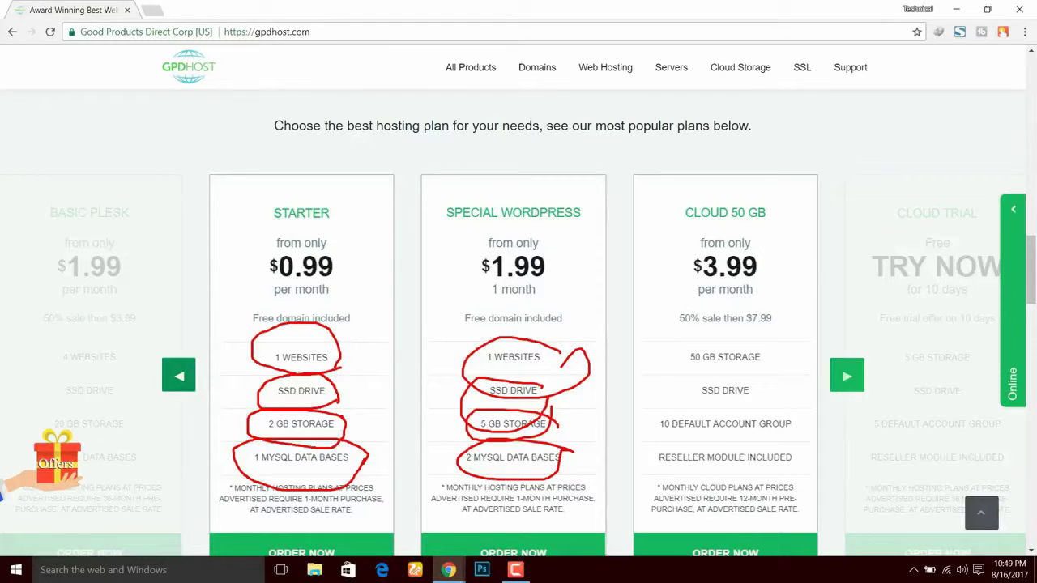
{"action": "mouse_move", "coordinate": [343, 192]}
{"action": "left_mouse_down"}
{"action": "mouse_move", "coordinate": [258, 186]}
{"action": "mouse_move", "coordinate": [329, 237]}
{"action": "mouse_move", "coordinate": [344, 173]}
{"action": "left_mouse_up"}
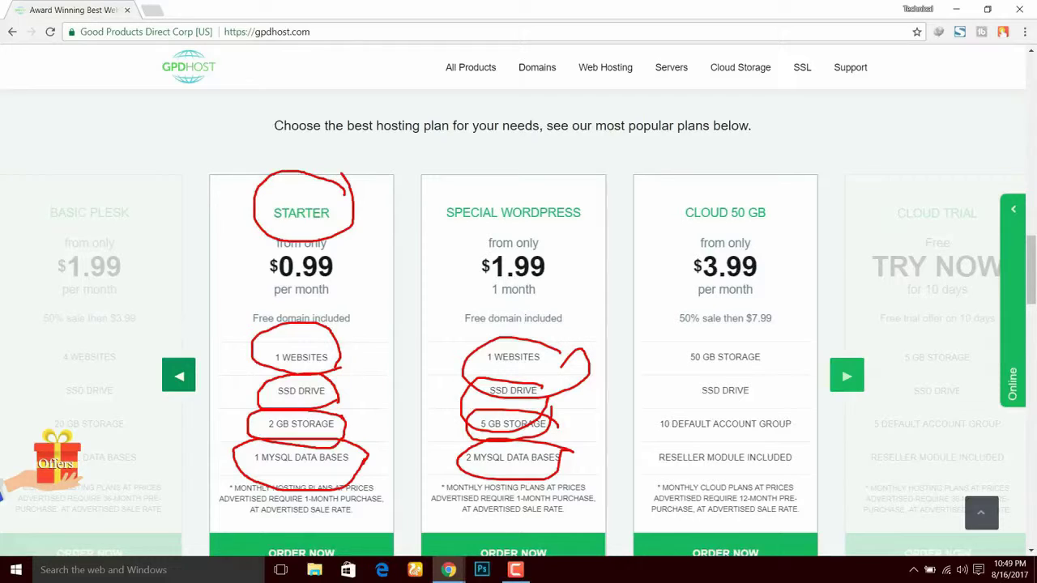
{"action": "mouse_move", "coordinate": [350, 310]}
{"action": "left_mouse_down"}
{"action": "mouse_move", "coordinate": [353, 329]}
{"action": "mouse_move", "coordinate": [261, 334]}
{"action": "mouse_move", "coordinate": [224, 319]}
{"action": "mouse_move", "coordinate": [256, 300]}
{"action": "mouse_move", "coordinate": [350, 310]}
{"action": "left_mouse_up"}
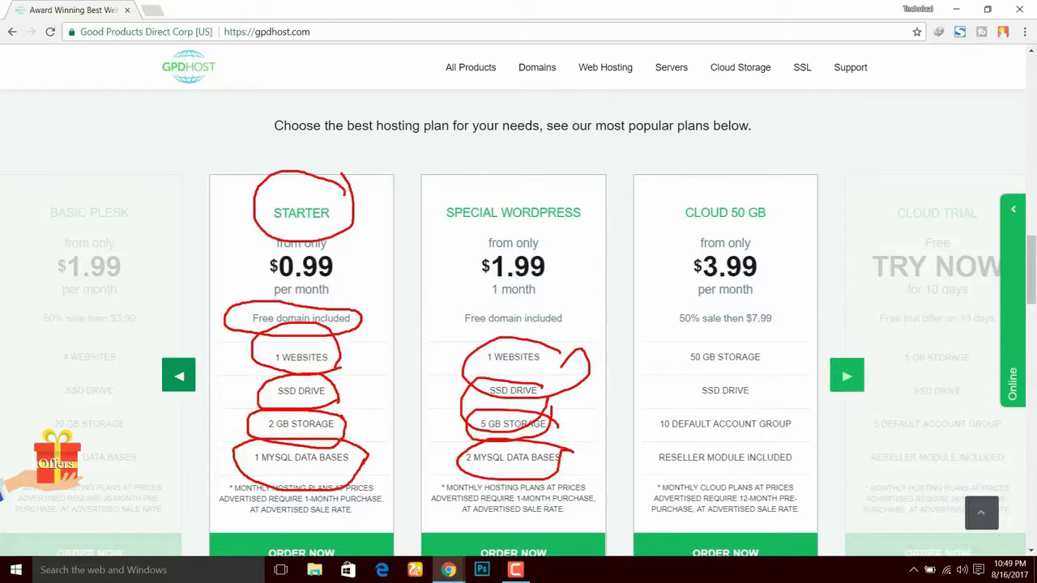
{"action": "key", "text": "Escape"}
{"action": "left_click_drag", "start_coordinate": [1030, 270], "coordinate": [1030, 285]}
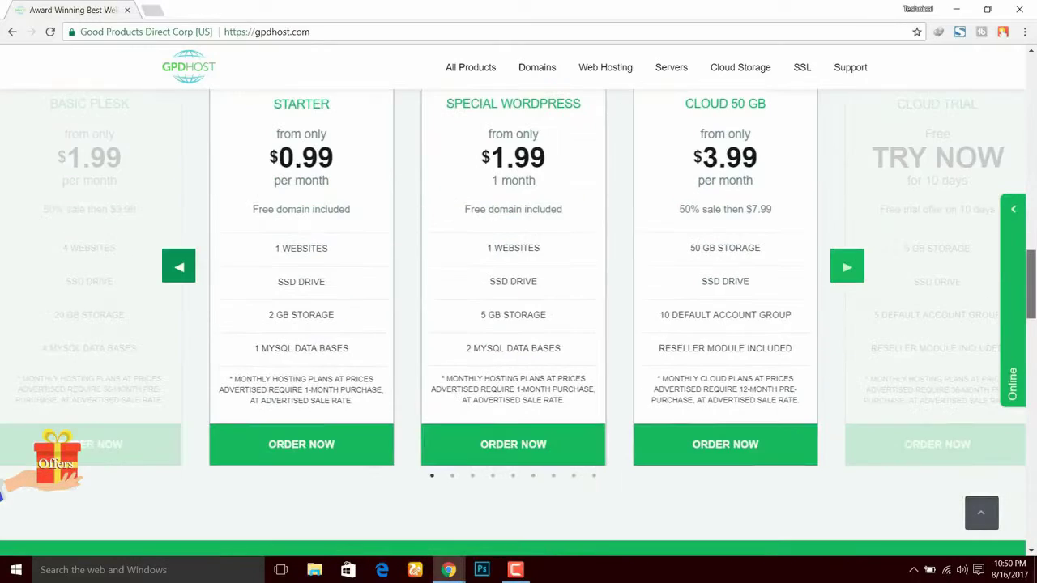
{"action": "scroll", "coordinate": [518, 324], "scroll_direction": "down", "scroll_amount": 3}
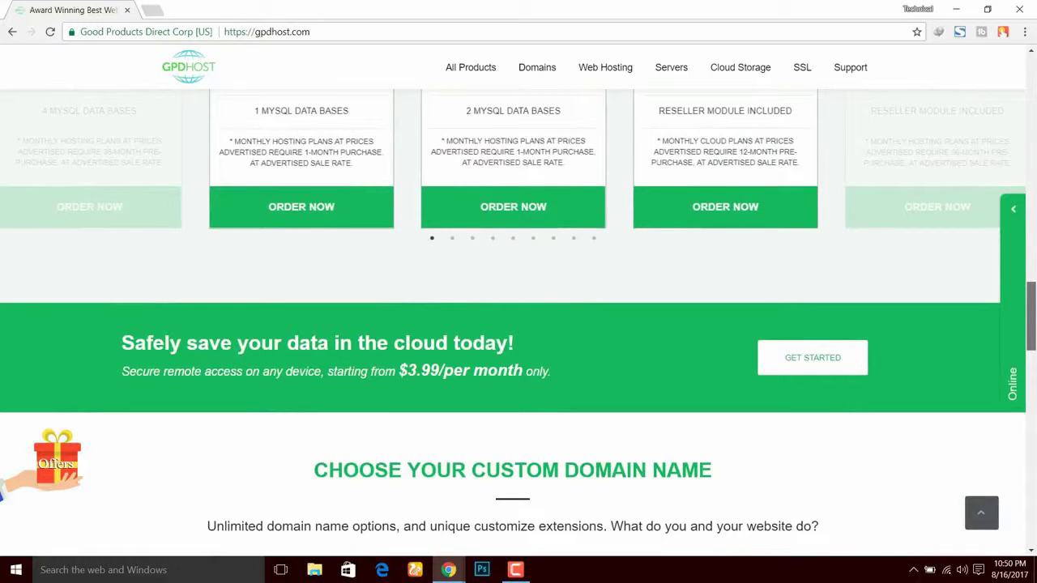
{"action": "scroll", "coordinate": [519, 324], "scroll_direction": "down", "scroll_amount": 4}
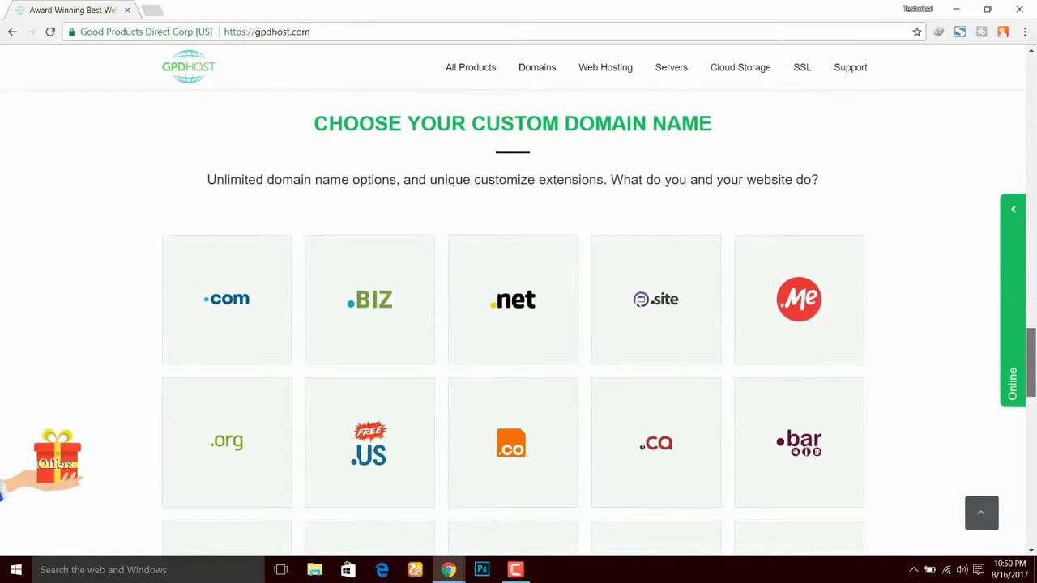
{"action": "scroll", "coordinate": [642, 448], "scroll_direction": "down", "scroll_amount": 6}
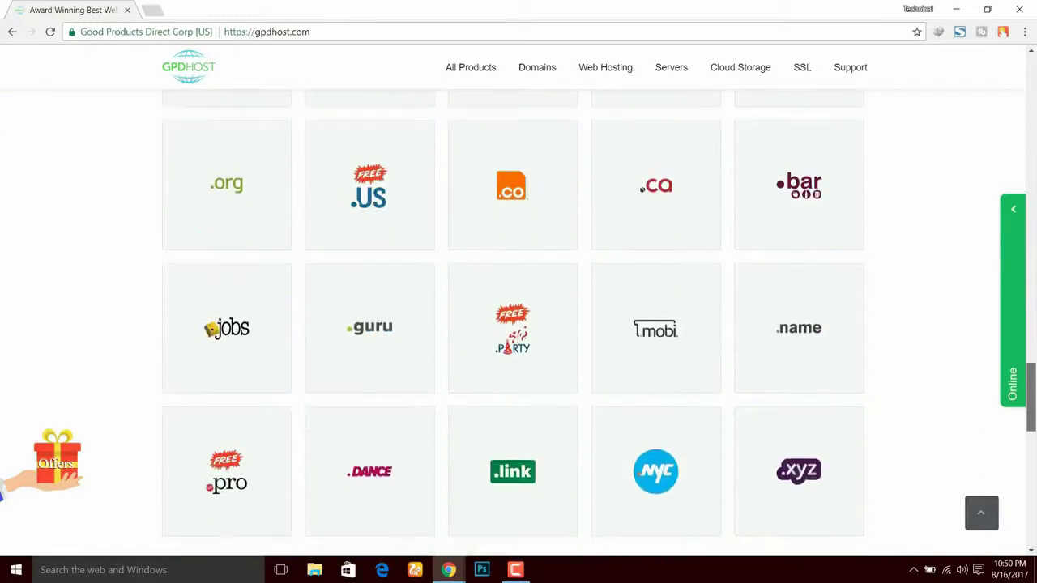
{"action": "key", "text": "Home"}
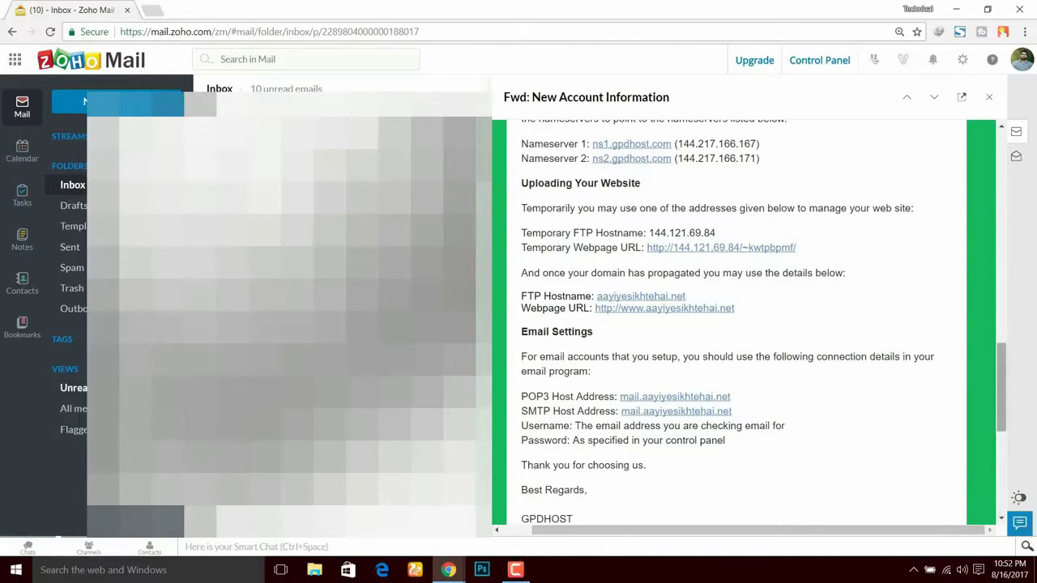
Open the Control Panel URL from the New Account Information e-mail in Zoho Mail and log in to cPanel.
{"action": "scroll", "coordinate": [744, 319], "scroll_direction": "up", "scroll_amount": 1}
{"action": "scroll", "coordinate": [744, 324], "scroll_direction": "up", "scroll_amount": 1}
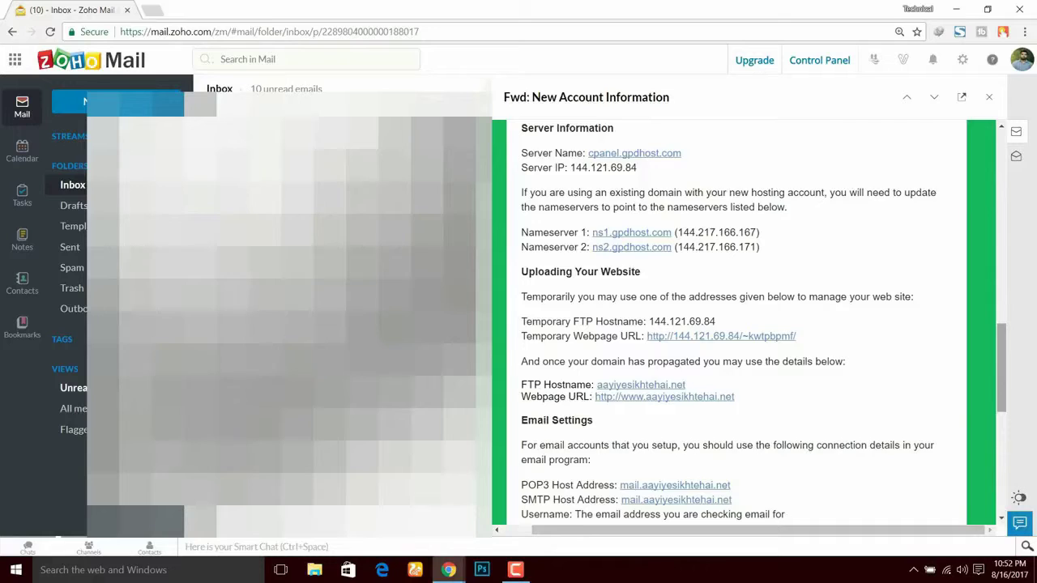
{"action": "scroll", "coordinate": [743, 324], "scroll_direction": "up", "scroll_amount": 1}
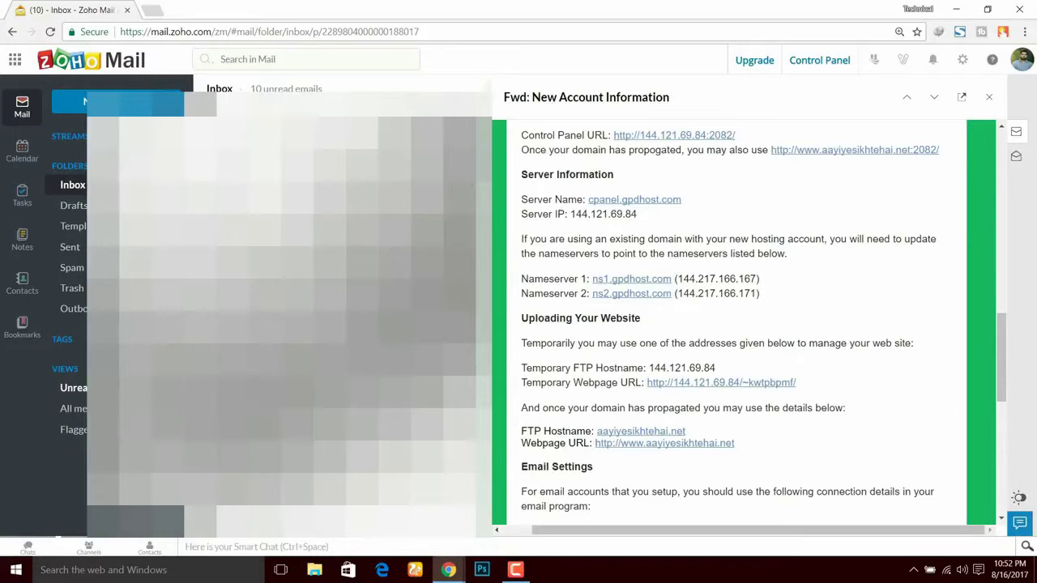
{"action": "left_click_drag", "start_coordinate": [521, 135], "coordinate": [736, 135]}
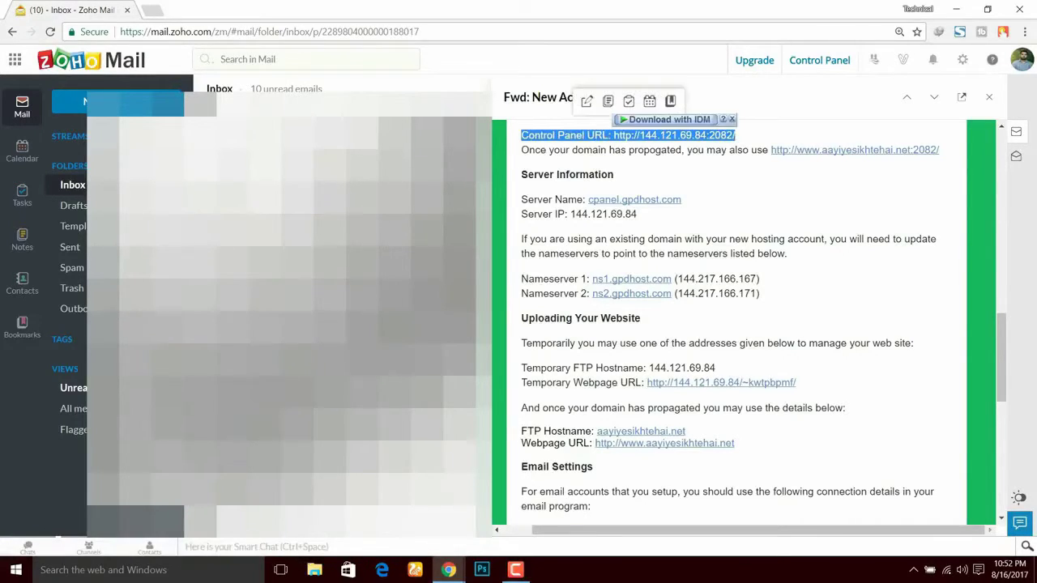
{"action": "left_click", "coordinate": [735, 136]}
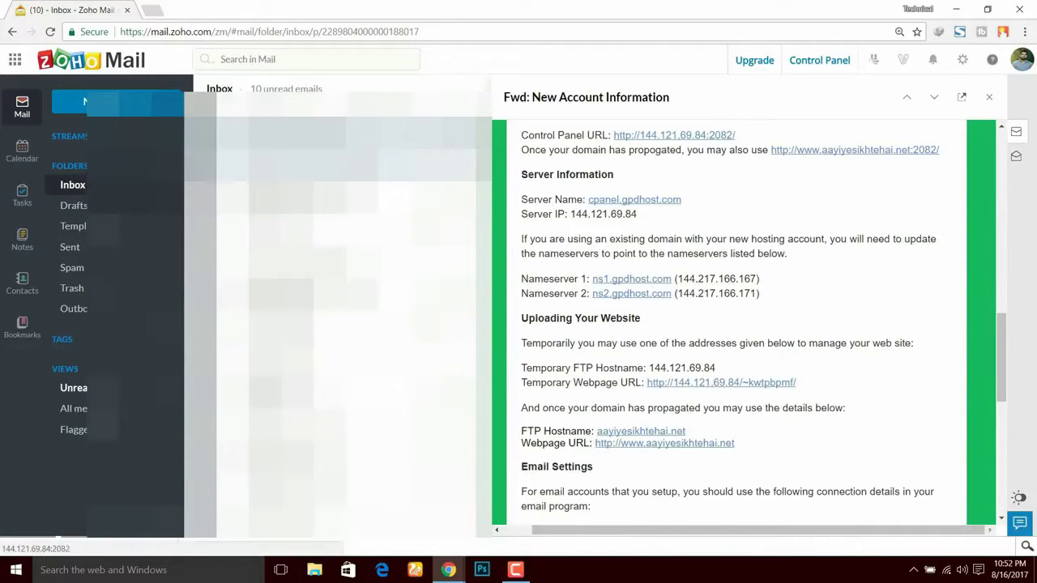
{"action": "left_click", "coordinate": [729, 136]}
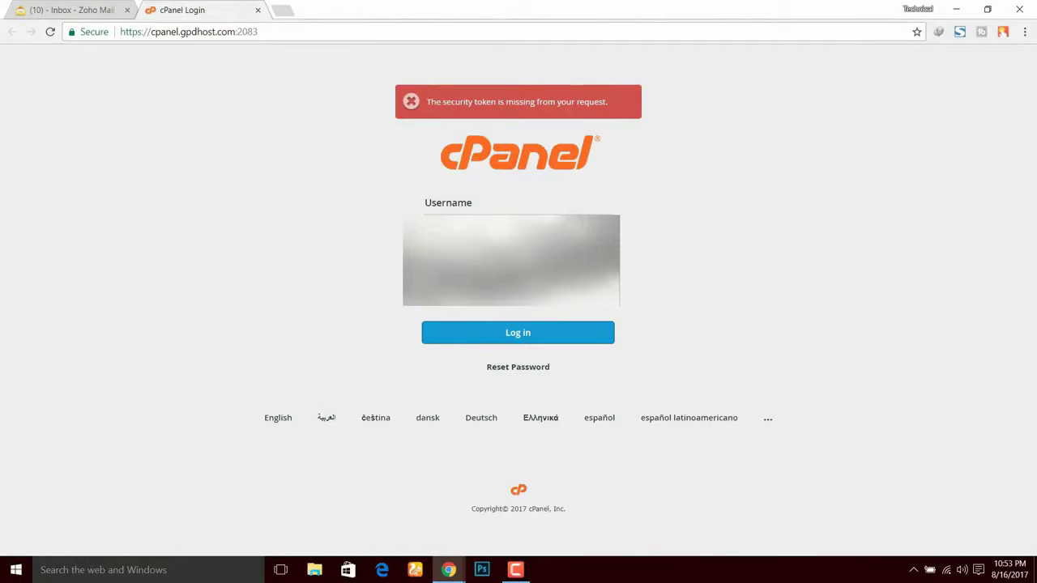
{"action": "key", "text": "Return"}
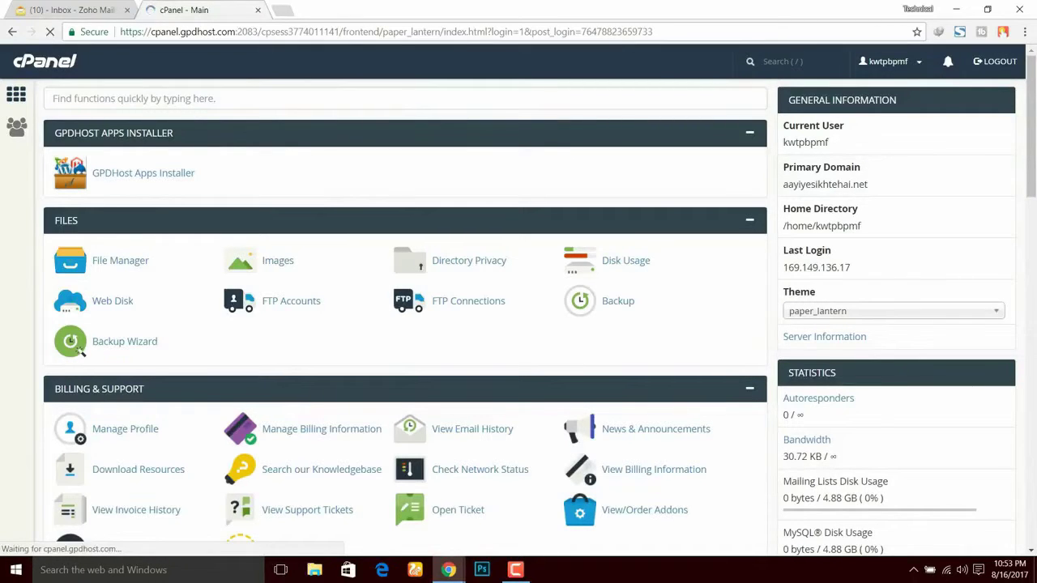
Examine the hosting account's usage statistics, general information and available tools on the cPanel main page.
{"action": "scroll", "coordinate": [405, 316], "scroll_direction": "down", "scroll_amount": 1}
{"action": "scroll", "coordinate": [406, 316], "scroll_direction": "down", "scroll_amount": 2}
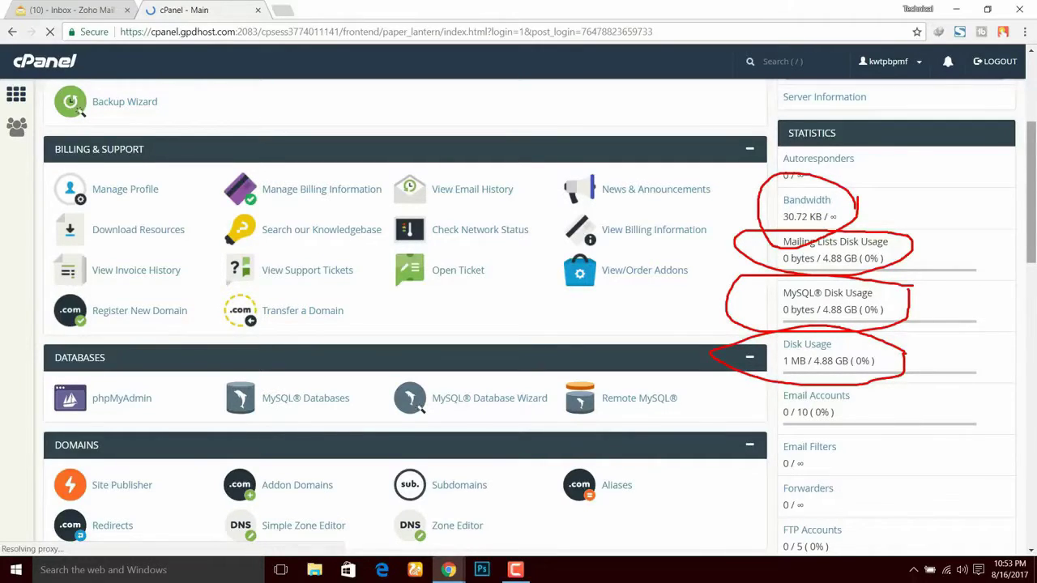
{"action": "mouse_move", "coordinate": [882, 411]}
{"action": "left_mouse_down"}
{"action": "mouse_move", "coordinate": [855, 394]}
{"action": "mouse_move", "coordinate": [750, 403]}
{"action": "mouse_move", "coordinate": [855, 412]}
{"action": "mouse_move", "coordinate": [857, 399]}
{"action": "left_mouse_up"}
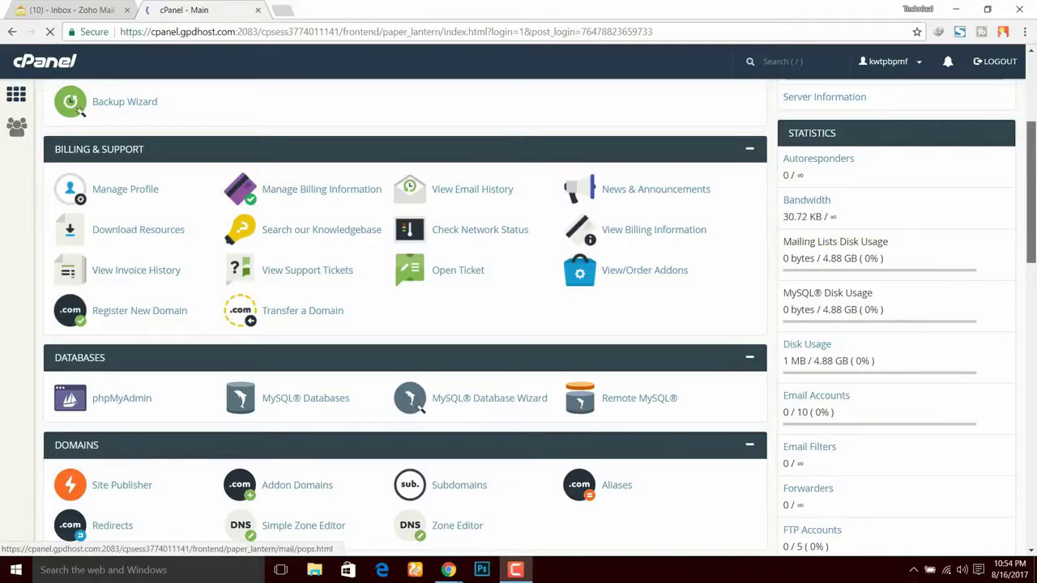
{"action": "scroll", "coordinate": [405, 324], "scroll_direction": "up", "scroll_amount": 3}
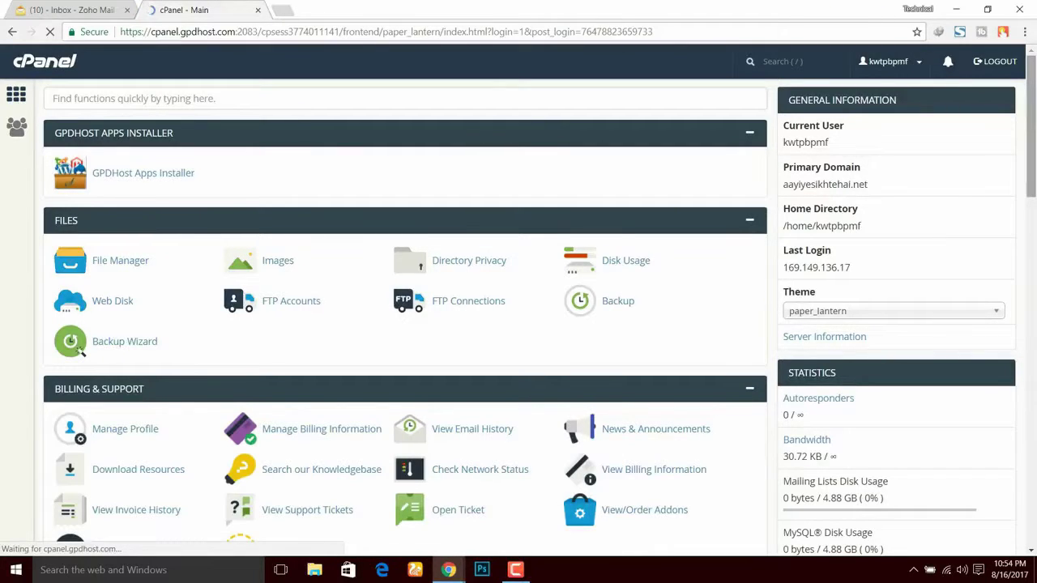
{"action": "scroll", "coordinate": [405, 308], "scroll_direction": "down", "scroll_amount": 1}
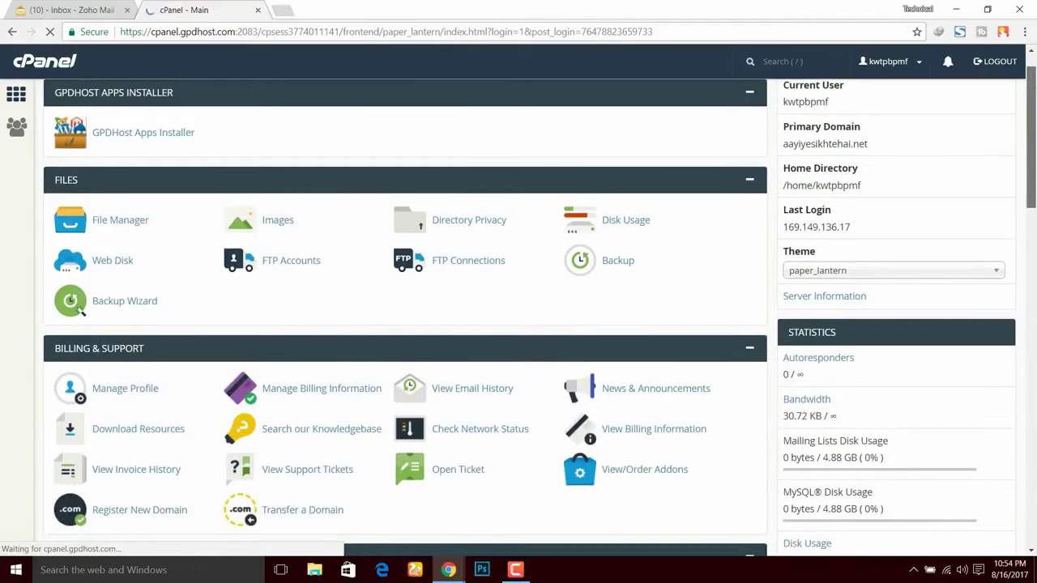
{"action": "scroll", "coordinate": [405, 308], "scroll_direction": "up", "scroll_amount": 1}
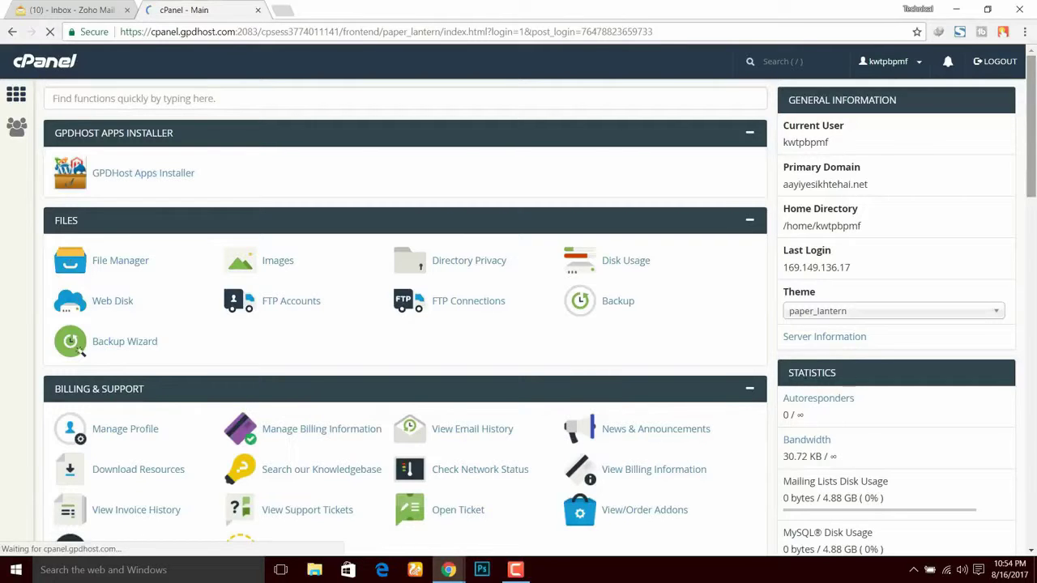
{"action": "left_click_drag", "start_coordinate": [783, 125], "coordinate": [843, 125]}
{"action": "left_click", "coordinate": [844, 126]}
{"action": "mouse_move", "coordinate": [1031, 126]}
{"action": "left_mouse_down"}
{"action": "mouse_move", "coordinate": [1030, 477]}
{"action": "mouse_move", "coordinate": [1031, 125]}
{"action": "left_mouse_up"}
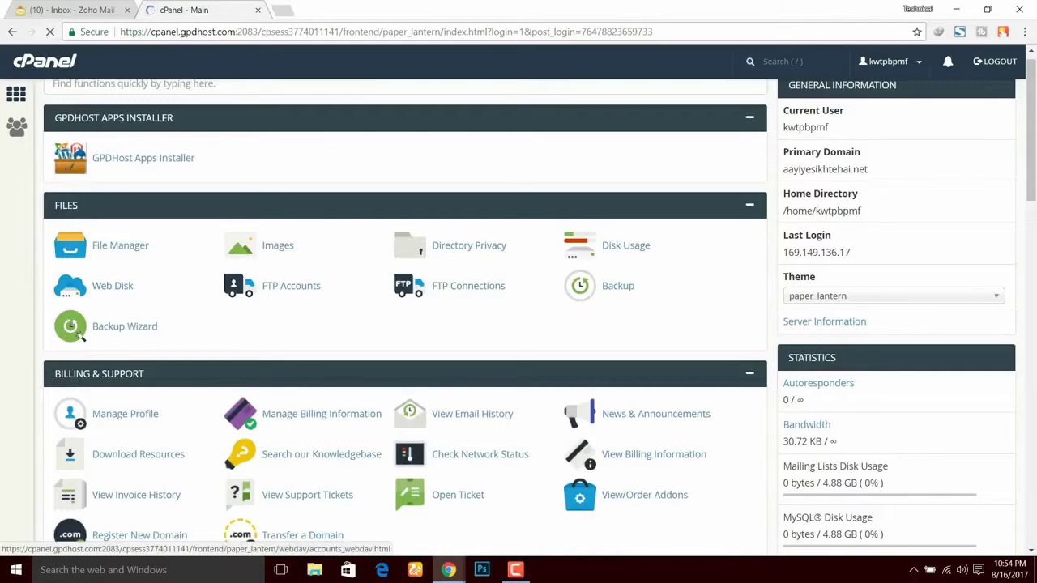
{"action": "left_click_drag", "start_coordinate": [1032, 130], "coordinate": [1031, 125]}
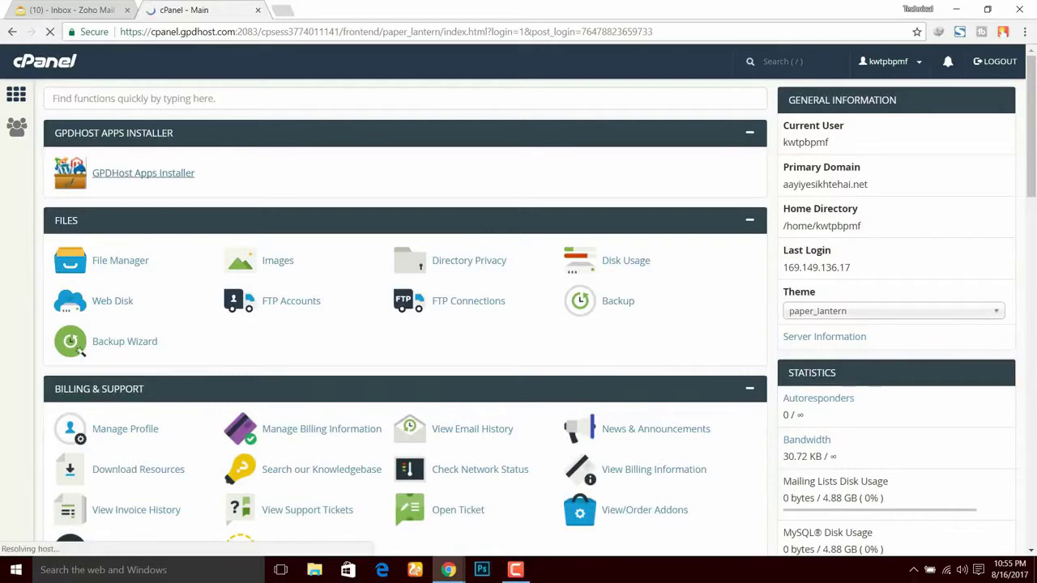
Open the GPDHost Apps Installer and browse the Top Scripts available for installation.
{"action": "left_click", "coordinate": [144, 172]}
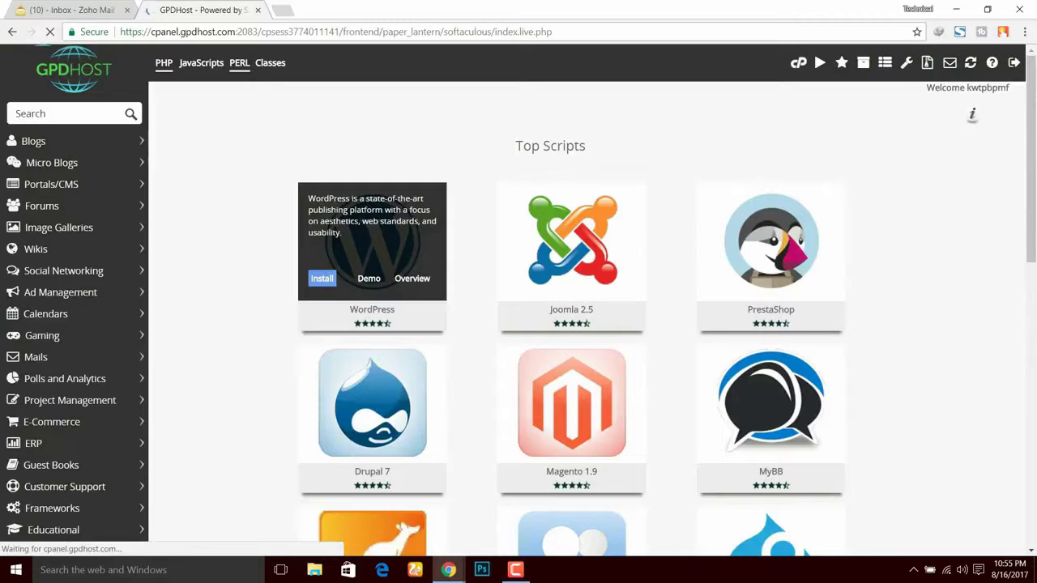
{"action": "key", "text": "Escape"}
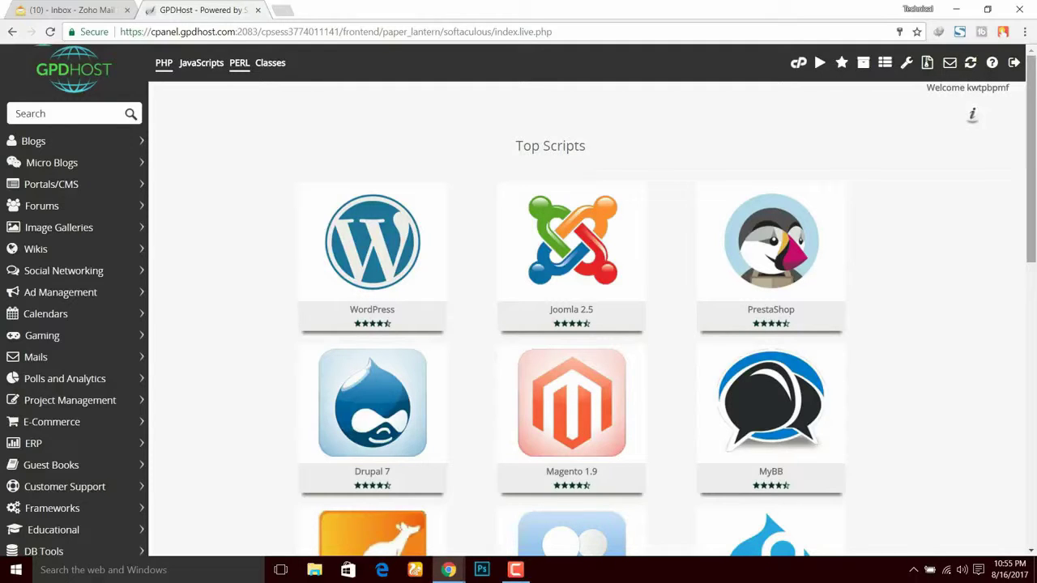
{"action": "scroll", "coordinate": [571, 325], "scroll_direction": "down", "scroll_amount": 7}
{"action": "scroll", "coordinate": [571, 325], "scroll_direction": "up", "scroll_amount": 2}
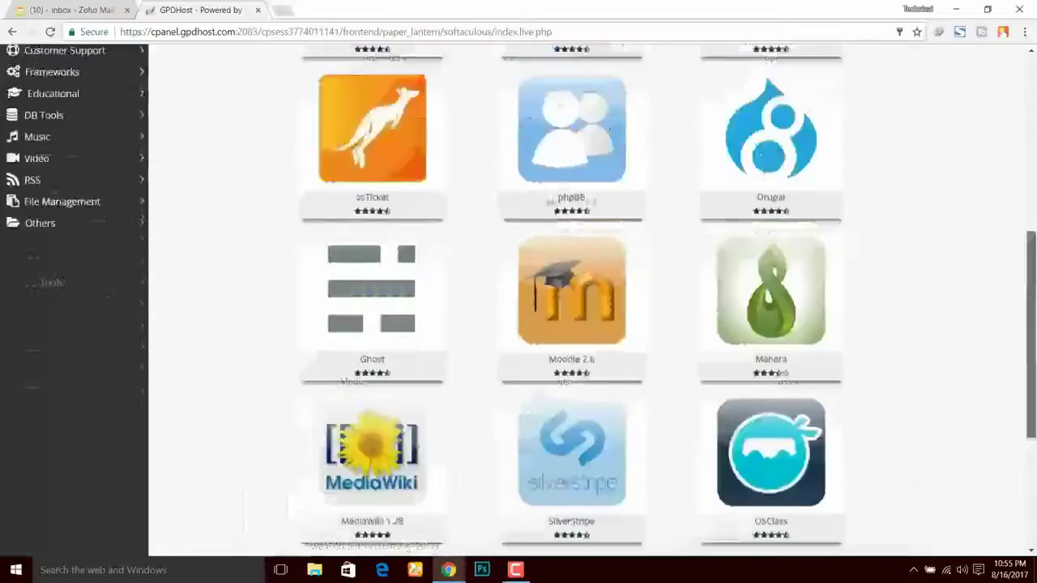
{"action": "scroll", "coordinate": [571, 324], "scroll_direction": "up", "scroll_amount": 6}
{"action": "scroll", "coordinate": [572, 324], "scroll_direction": "down", "scroll_amount": 1}
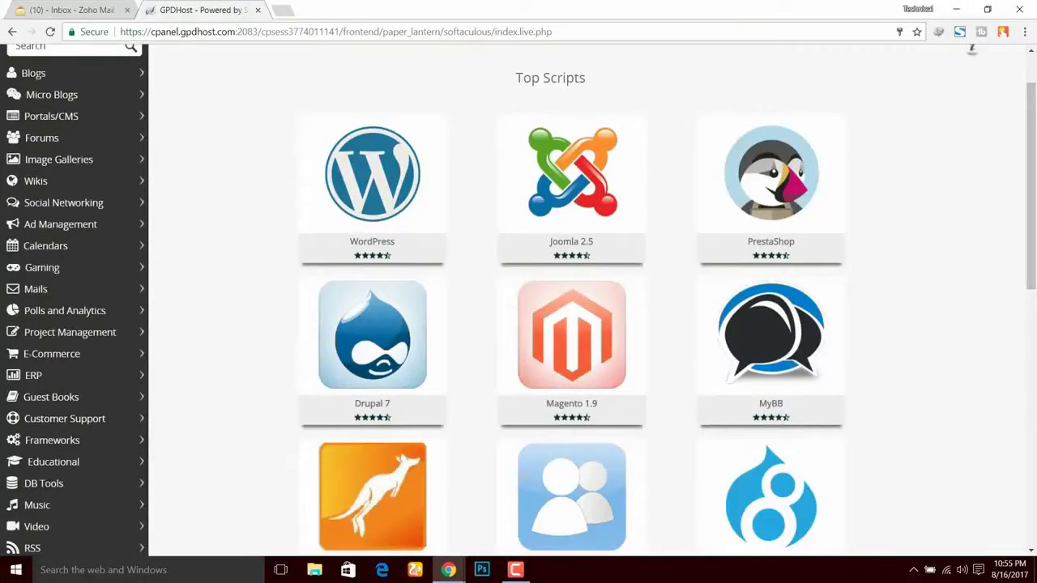
{"action": "scroll", "coordinate": [572, 324], "scroll_direction": "down", "scroll_amount": 6}
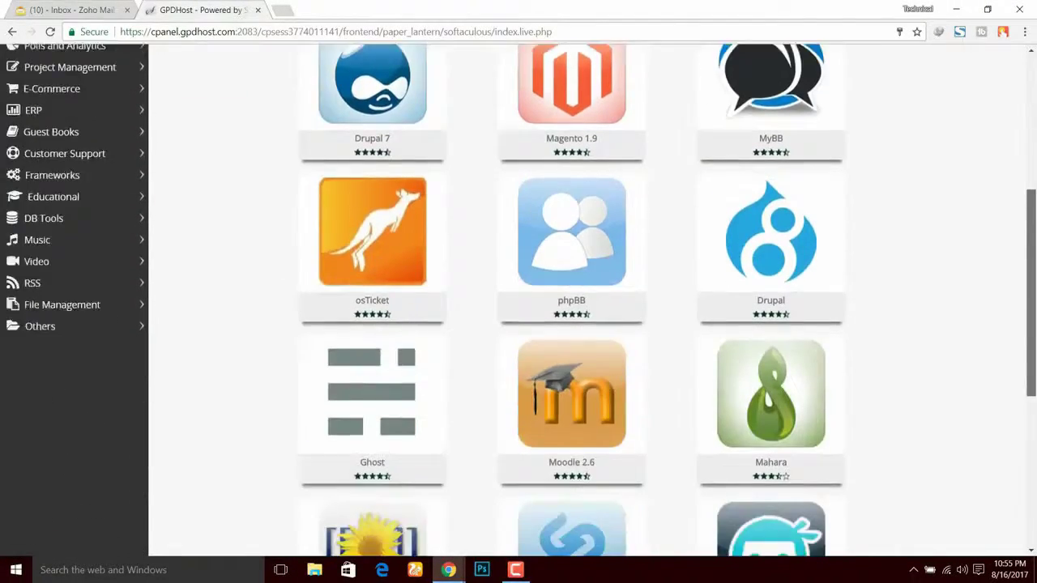
{"action": "scroll", "coordinate": [372, 178], "scroll_direction": "up", "scroll_amount": 6}
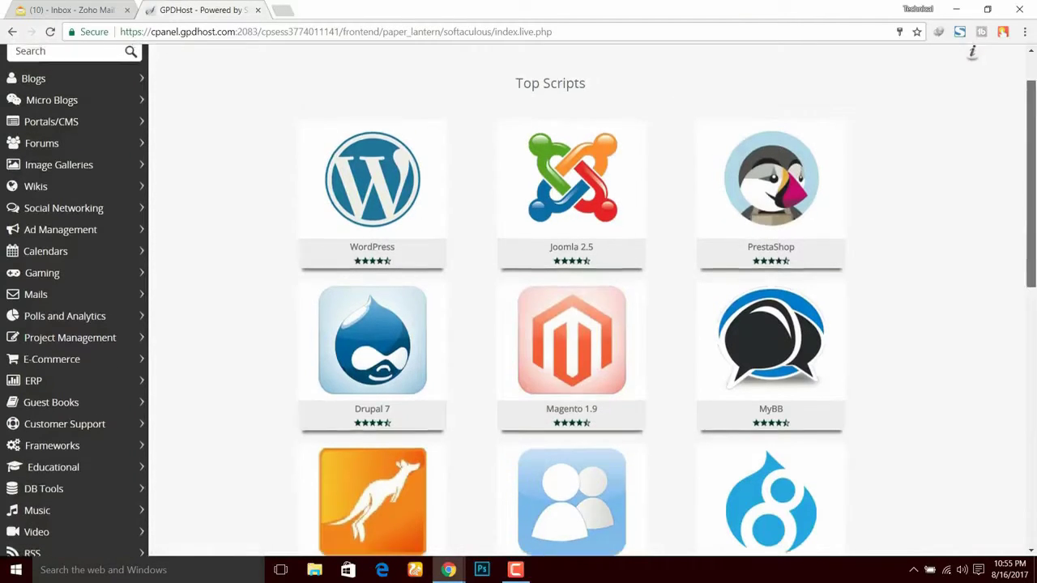
Open the WordPress installation form from the Top Scripts.
{"action": "scroll", "coordinate": [567, 324], "scroll_direction": "up", "scroll_amount": 1}
{"action": "mouse_move", "coordinate": [322, 278]}
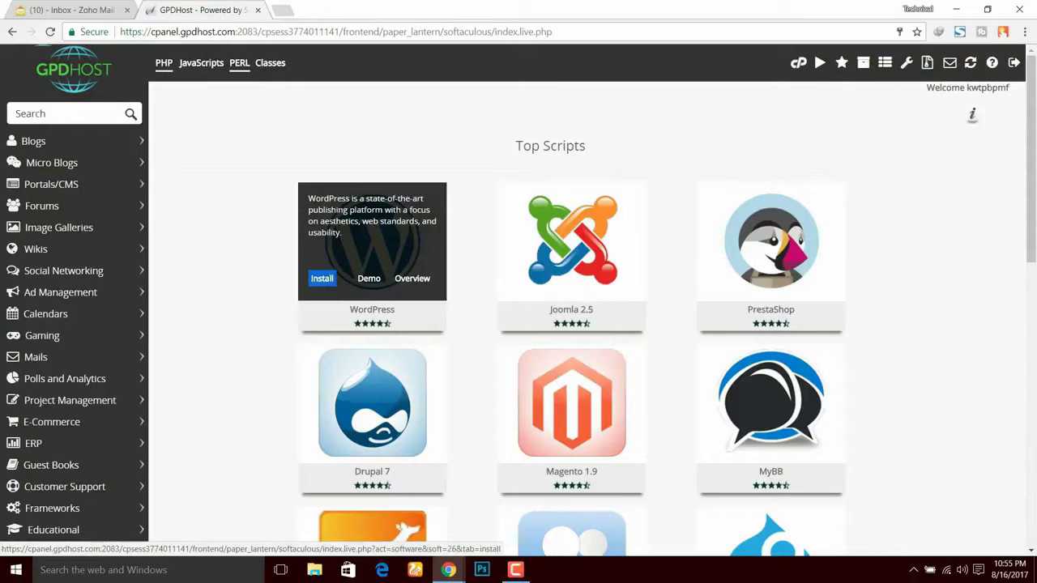
{"action": "left_click", "coordinate": [321, 277]}
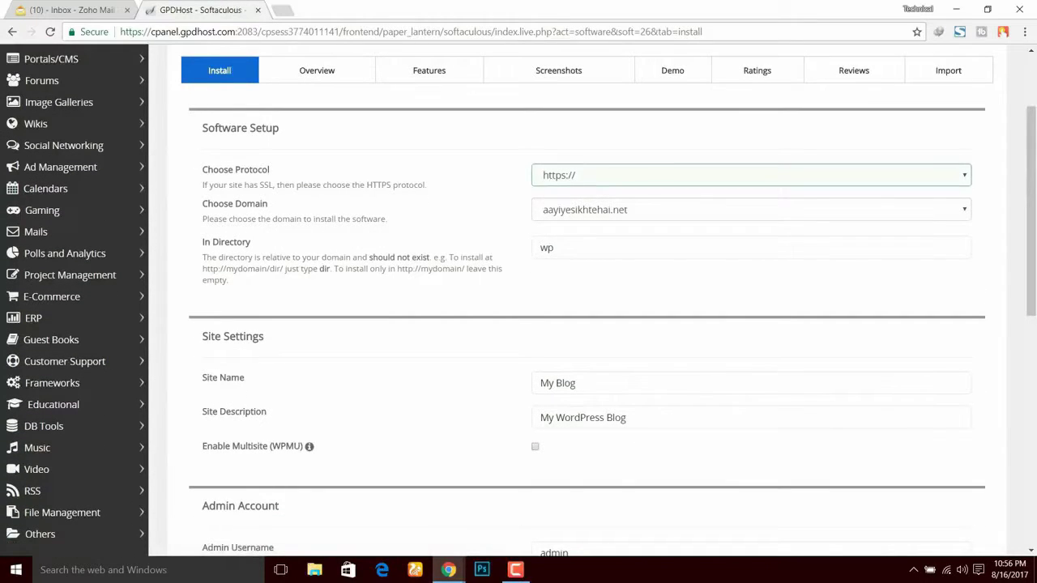
{"action": "left_click", "coordinate": [751, 175]}
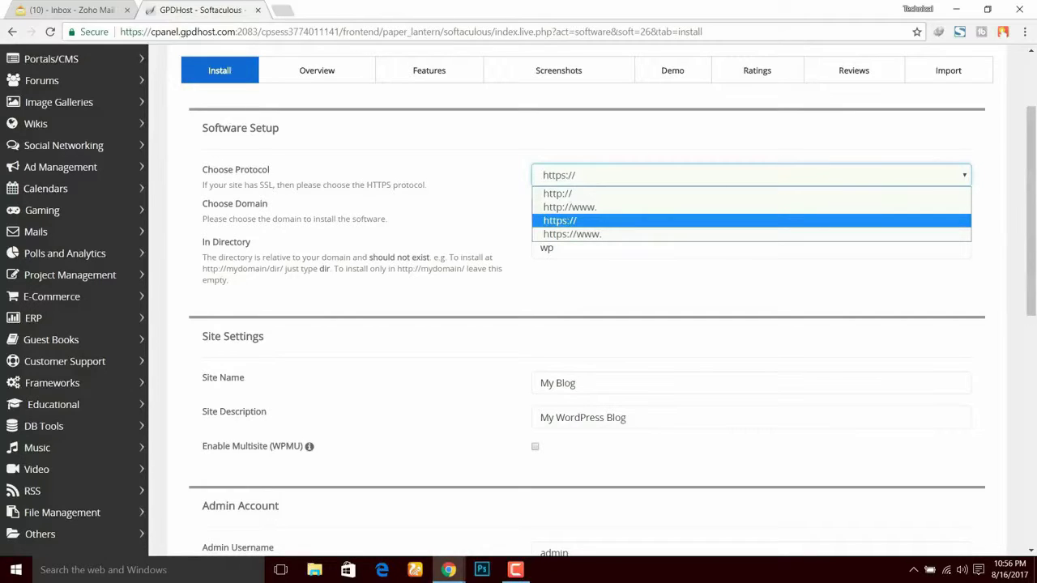
{"action": "key", "text": "Up"}
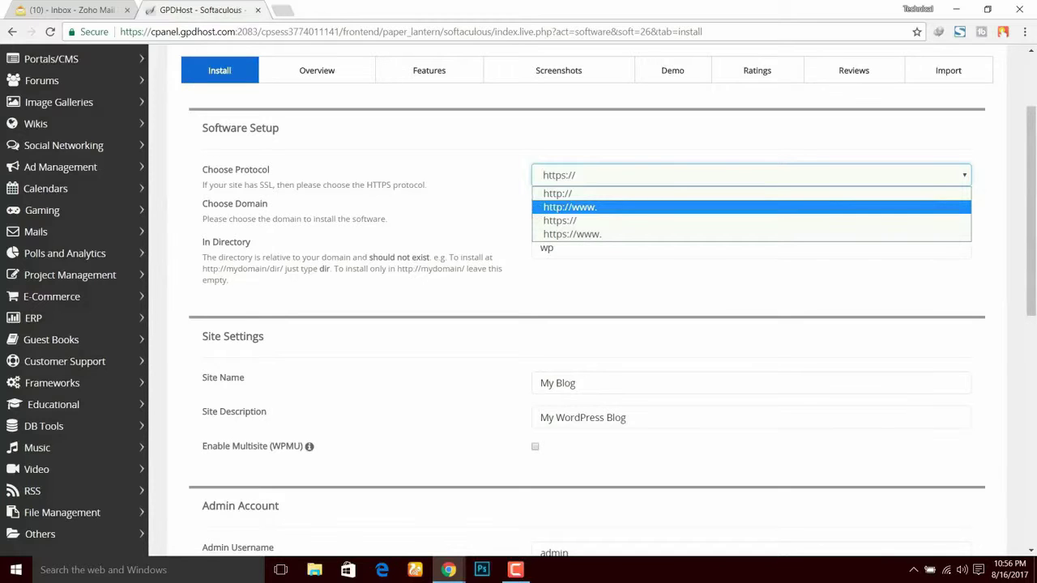
{"action": "key", "text": "Return"}
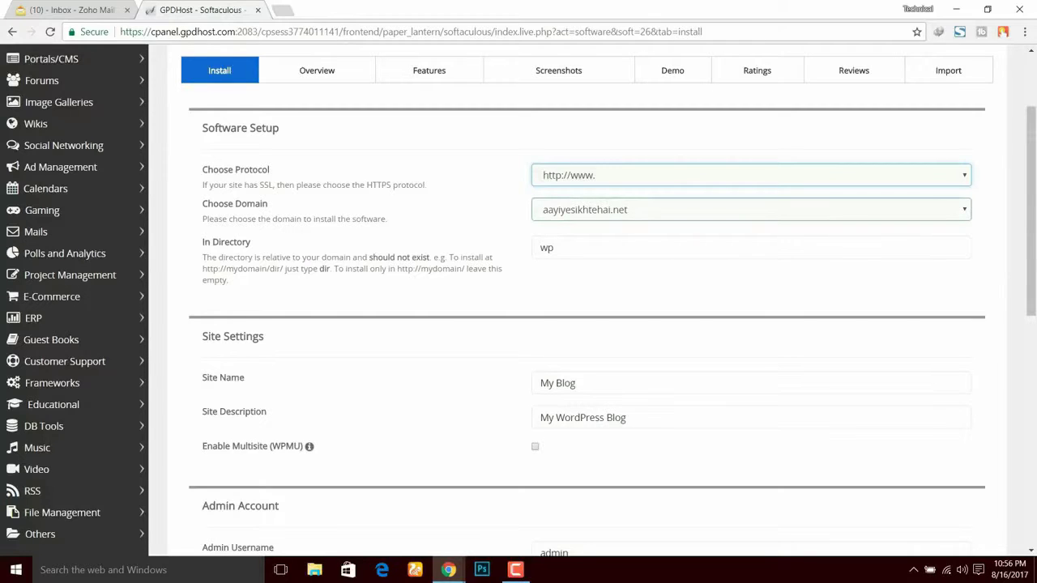
{"action": "left_click", "coordinate": [751, 209]}
{"action": "left_click", "coordinate": [751, 209]}
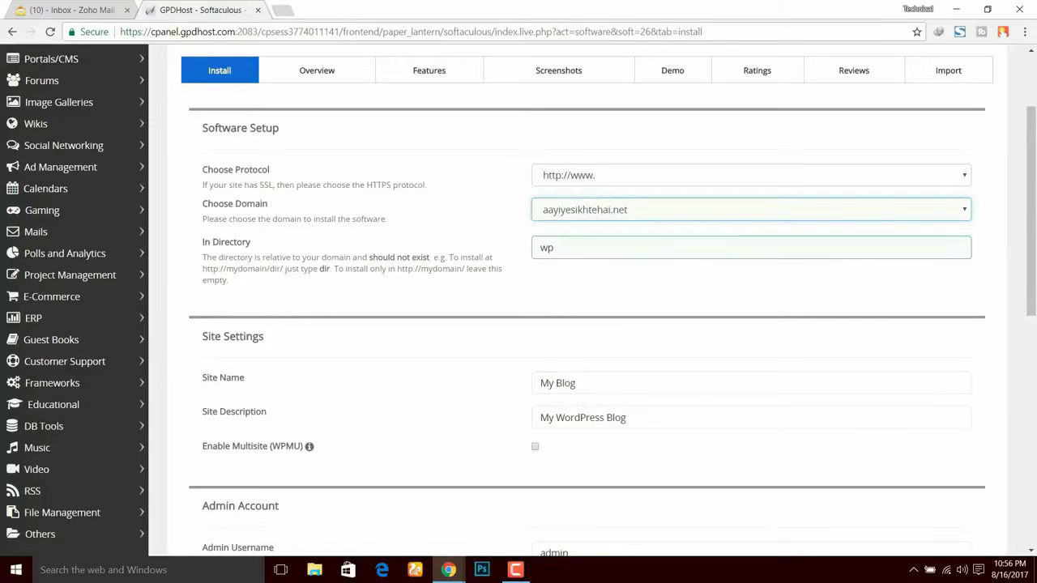
Clear the wp value from the installation directory so WordPress installs in the domain's root.
{"action": "left_click_drag", "start_coordinate": [250, 242], "coordinate": [202, 242]}
{"action": "key", "text": "ctrl+a"}
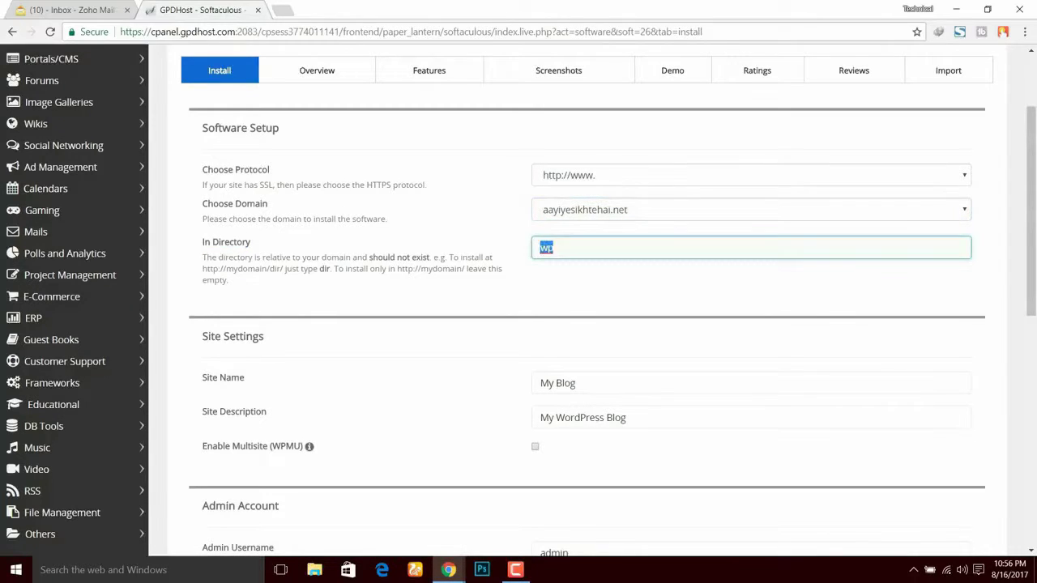
{"action": "key", "text": "BackSpace"}
Set the site name to "aiye sekhte hai" in the site settings.
{"action": "scroll", "coordinate": [591, 308], "scroll_direction": "down", "scroll_amount": 2}
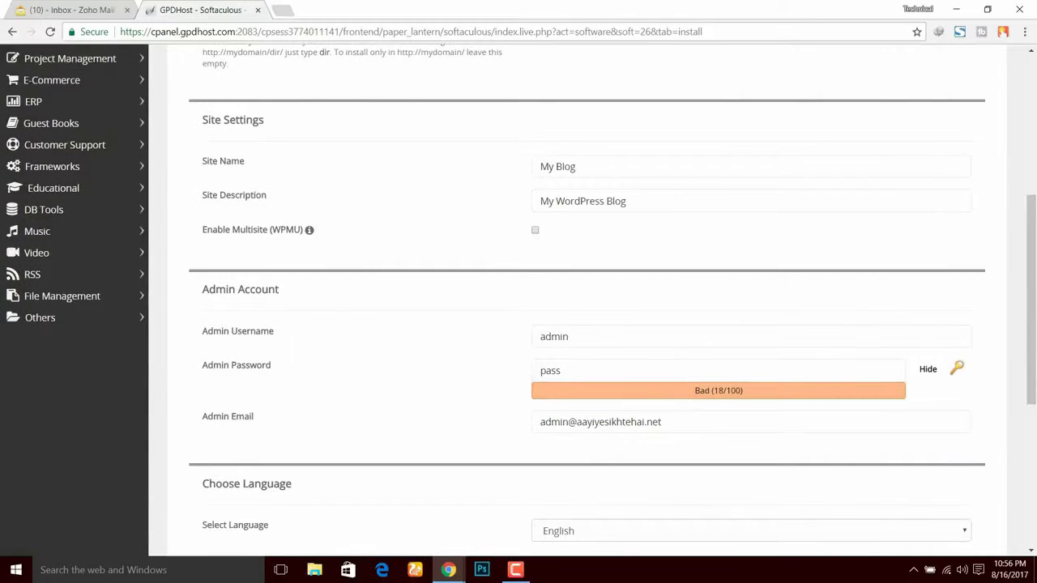
{"action": "left_click_drag", "start_coordinate": [577, 166], "coordinate": [538, 167]}
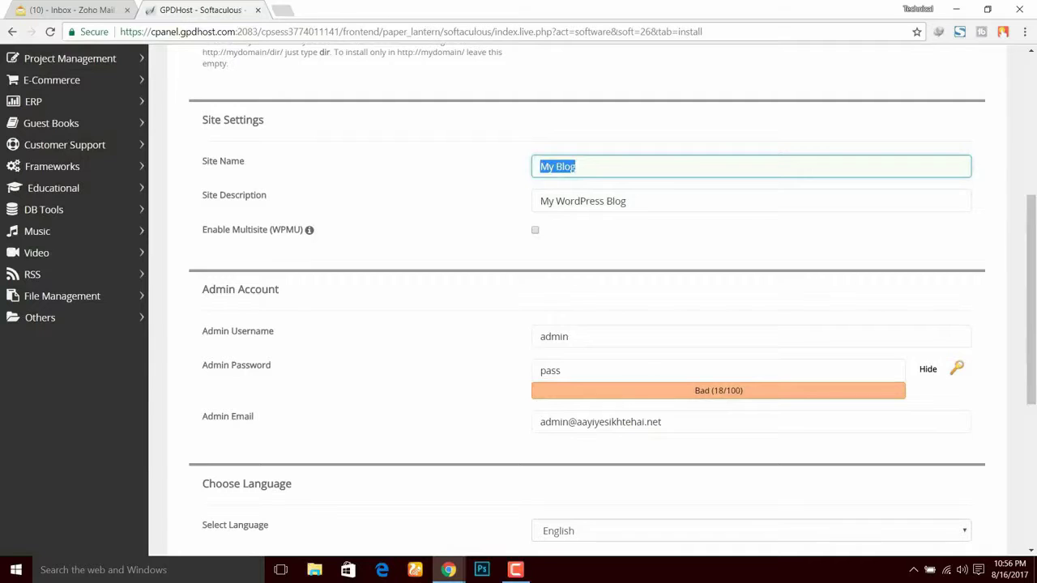
{"action": "type", "text": "aiye se"}
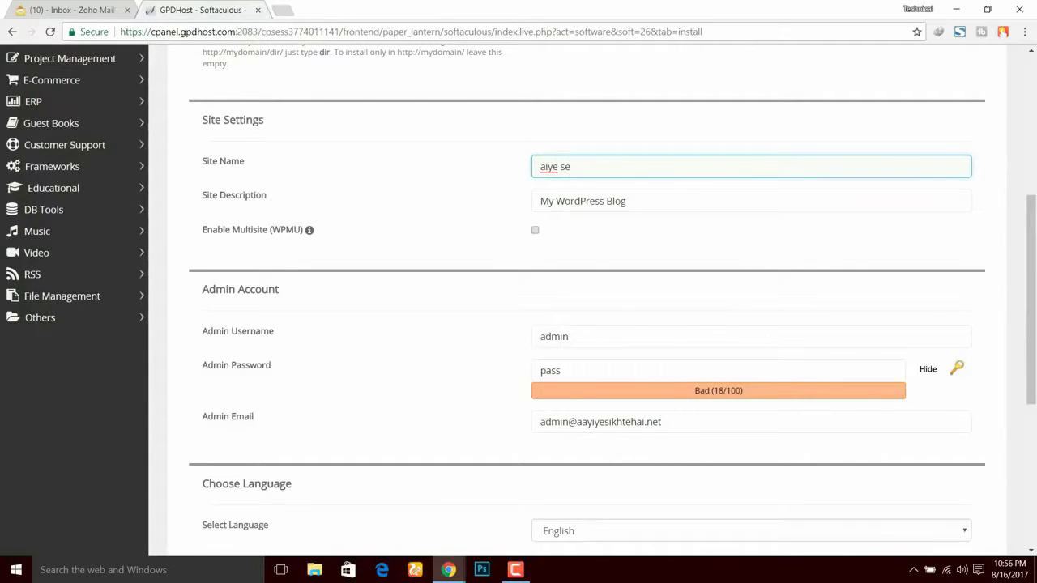
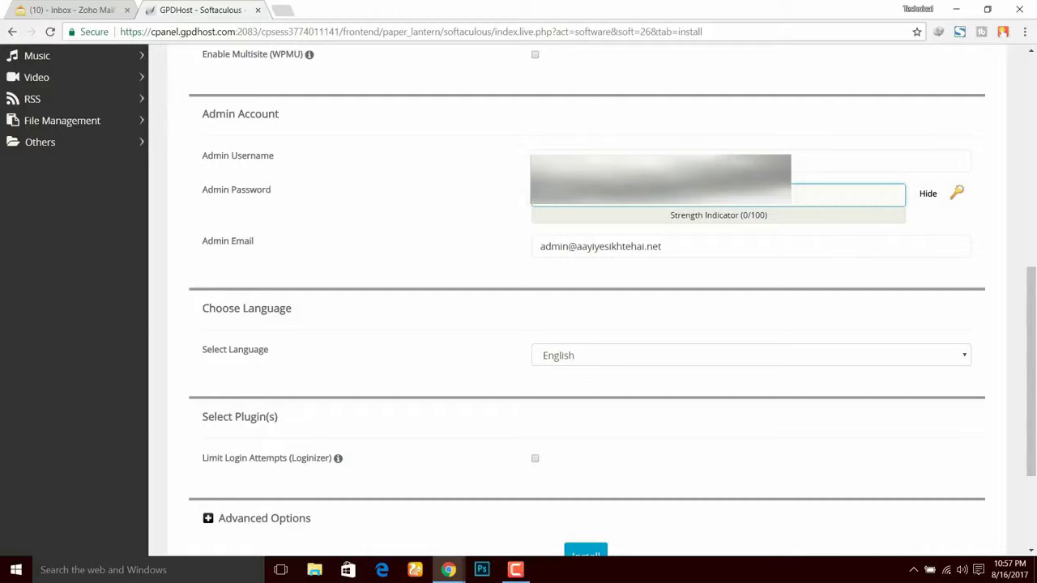
Mask the WordPress admin password field and enter the admin account password.
{"action": "left_click", "coordinate": [928, 194]}
{"action": "left_click", "coordinate": [848, 195]}
{"action": "key", "text": "ctrl+v"}
{"action": "type", "text": "*"}
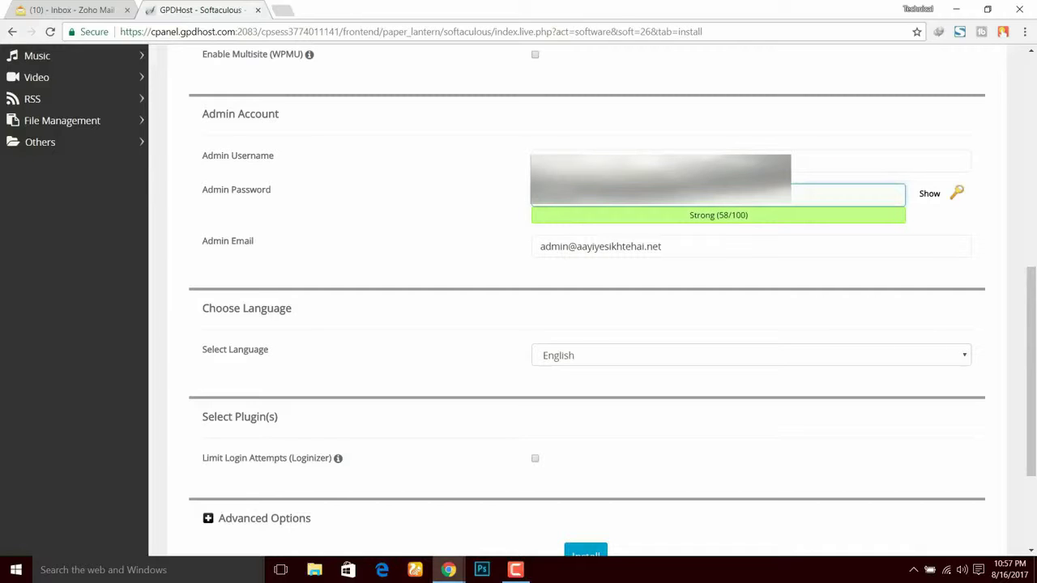
Keep the default admin email, English language and no plugins, and install WordPress.
{"action": "scroll", "coordinate": [519, 300], "scroll_direction": "down", "scroll_amount": 1}
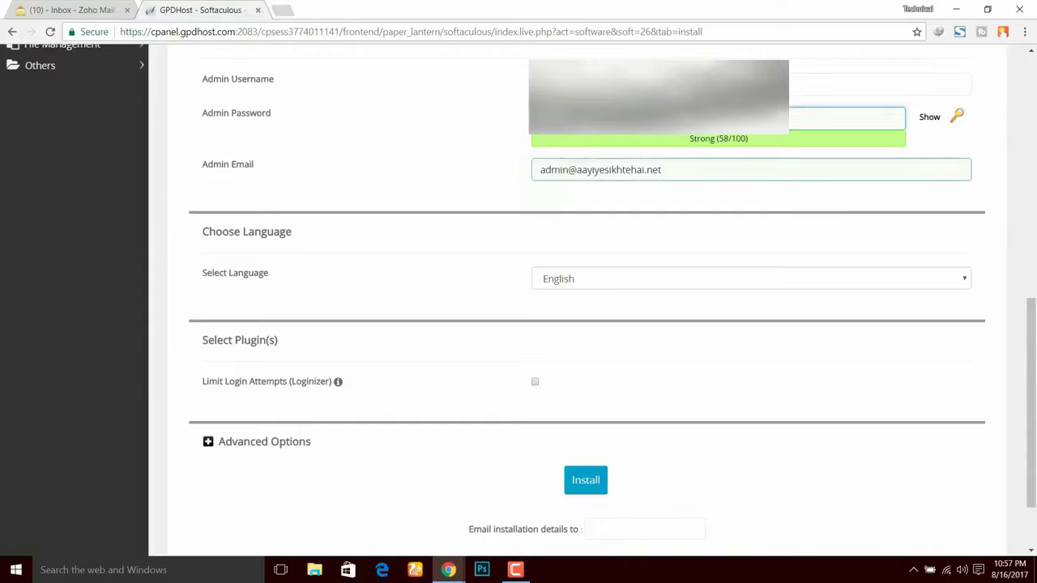
{"action": "left_click_drag", "start_coordinate": [203, 164], "coordinate": [255, 165]}
{"action": "left_click", "coordinate": [540, 170]}
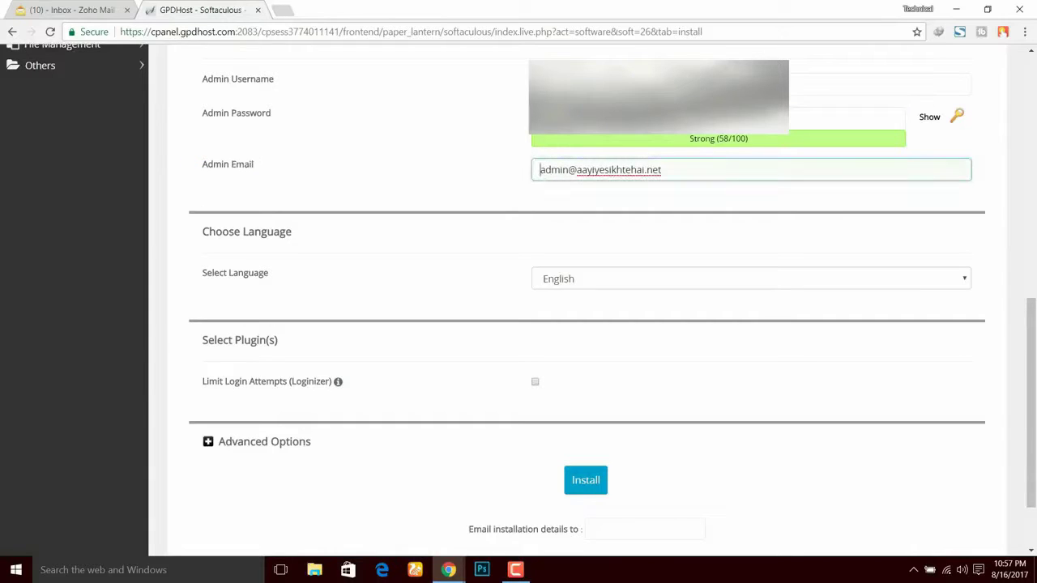
{"action": "scroll", "coordinate": [518, 299], "scroll_direction": "down", "scroll_amount": 1}
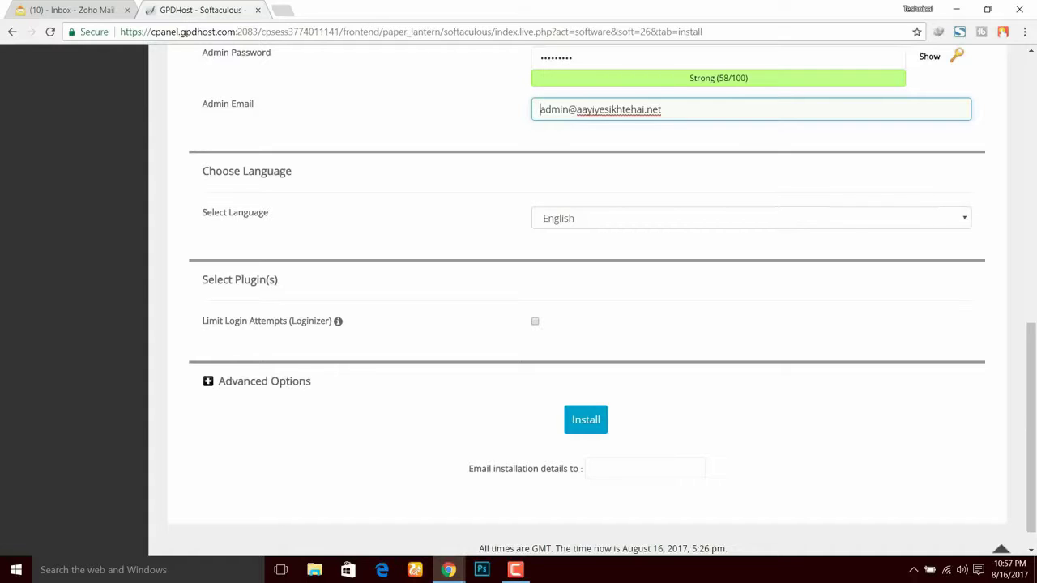
{"action": "key", "text": "Tab"}
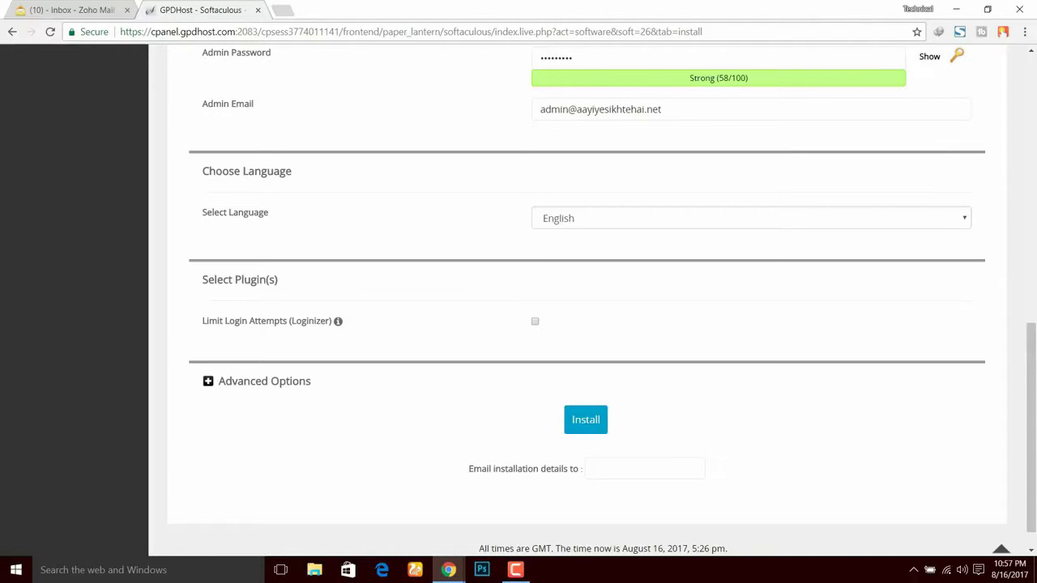
{"action": "mouse_move", "coordinate": [1031, 428]}
{"action": "left_mouse_down"}
{"action": "mouse_move", "coordinate": [1031, 374]}
{"action": "mouse_move", "coordinate": [1031, 442]}
{"action": "left_mouse_up"}
{"action": "left_click", "coordinate": [585, 389]}
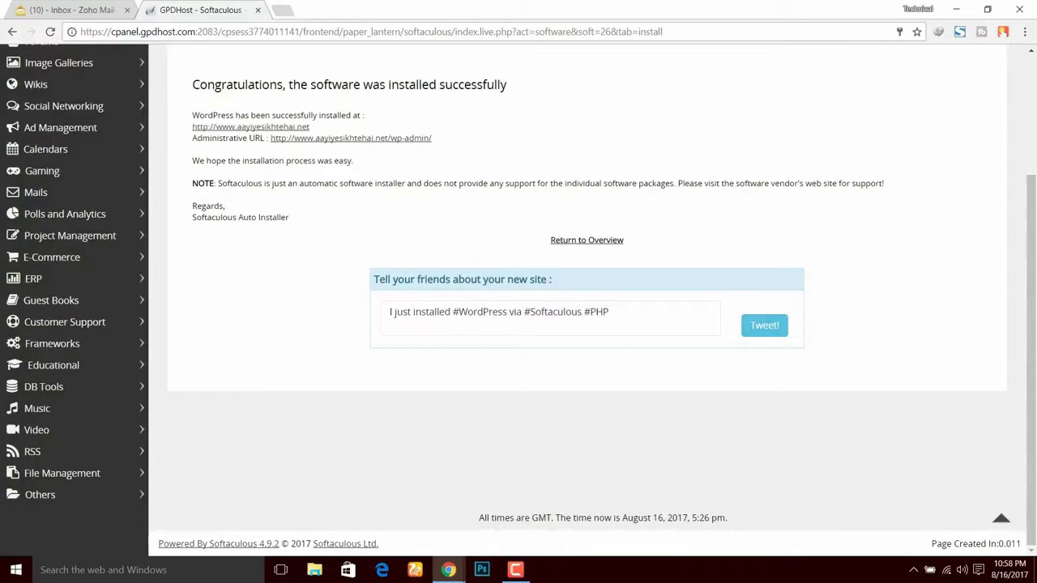
Open the newly installed aayiyesikhtehai.net site and examine its homepage from the header down to the footer.
{"action": "left_click", "coordinate": [251, 127]}
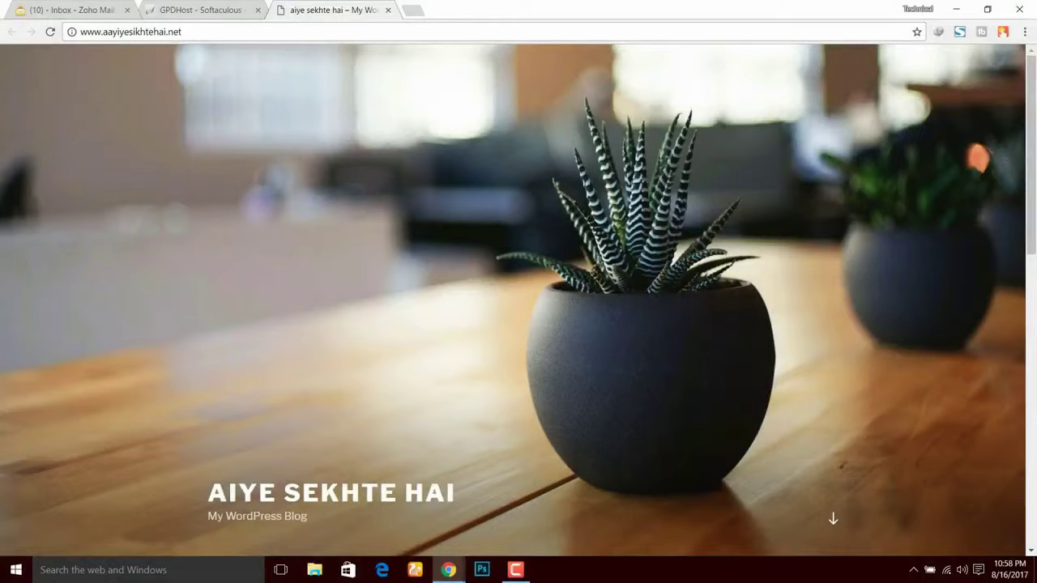
{"action": "scroll", "coordinate": [519, 300], "scroll_direction": "down", "scroll_amount": 3}
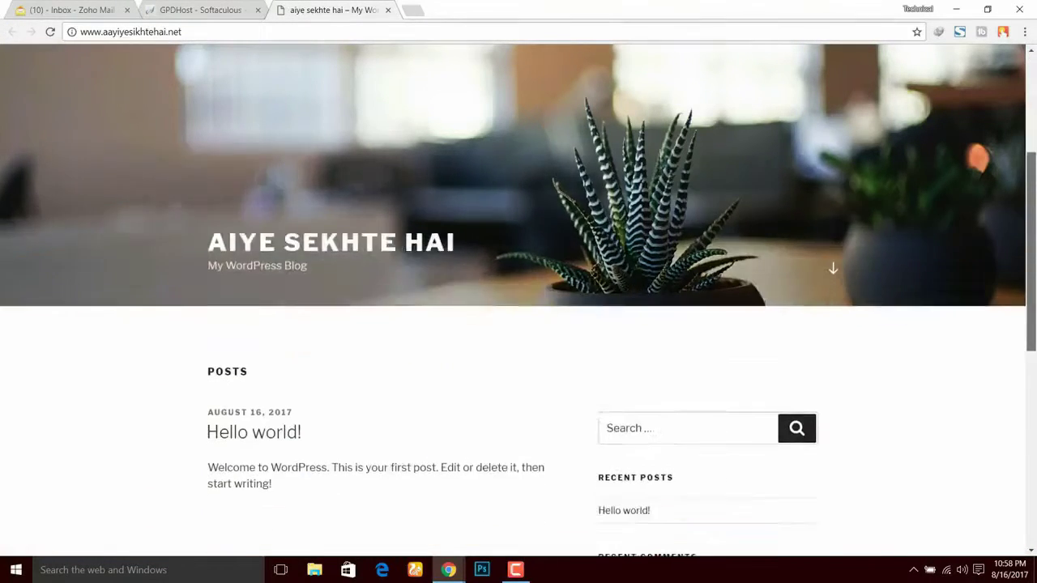
{"action": "scroll", "coordinate": [519, 300], "scroll_direction": "down", "scroll_amount": 6}
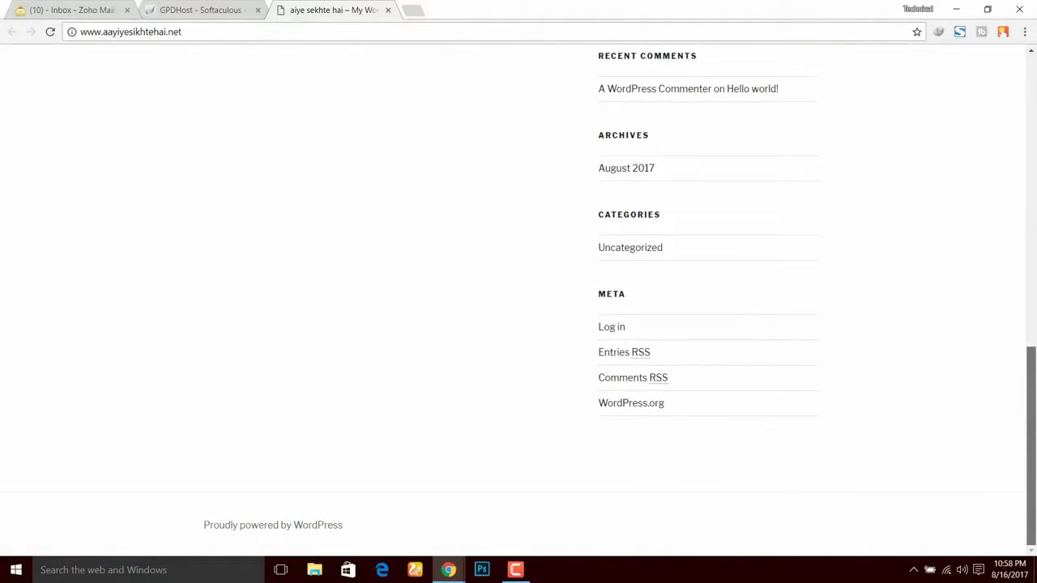
{"action": "scroll", "coordinate": [519, 300], "scroll_direction": "up", "scroll_amount": 1}
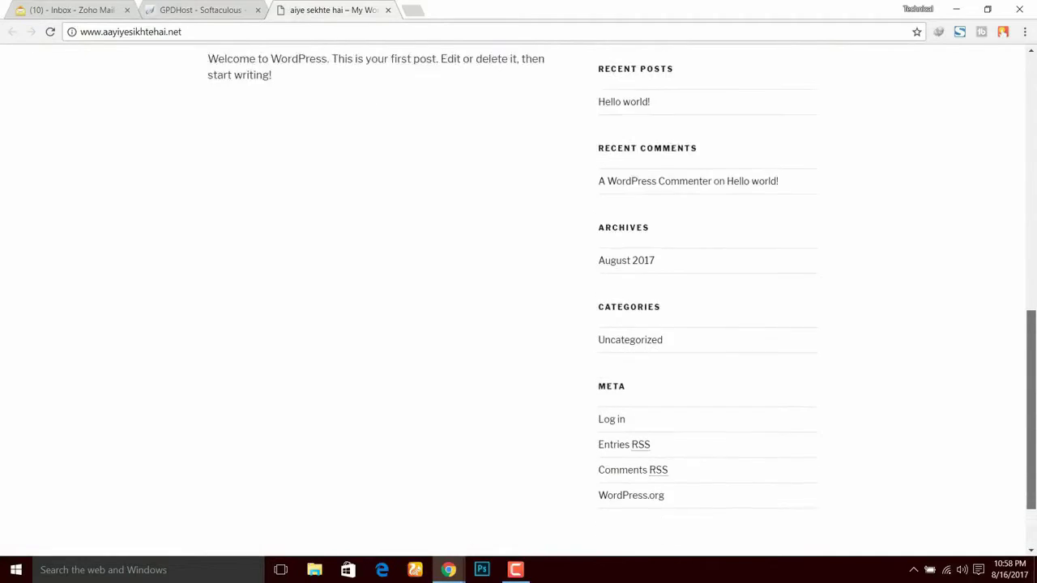
{"action": "scroll", "coordinate": [519, 300], "scroll_direction": "down", "scroll_amount": 1}
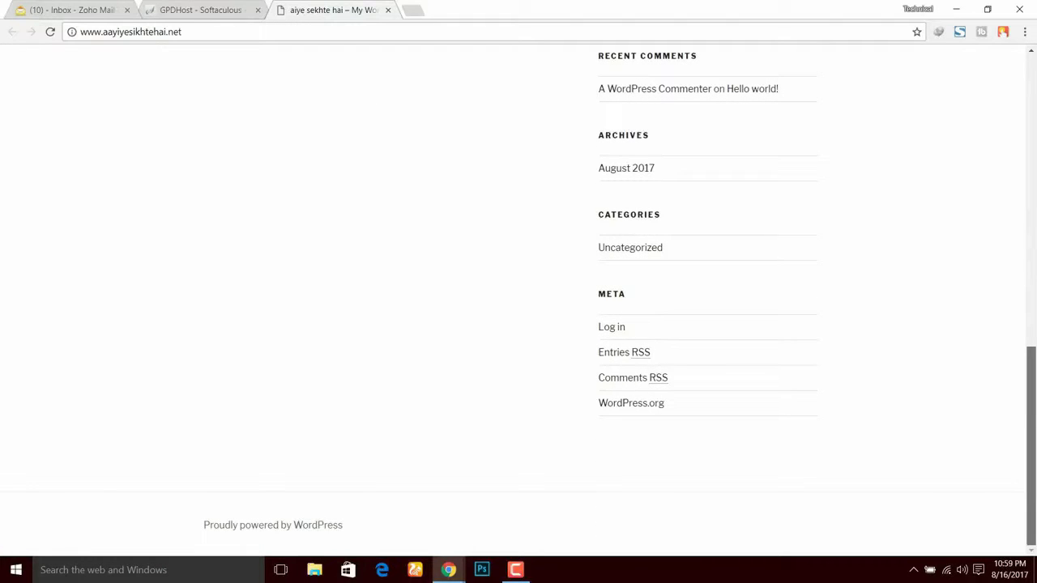
{"action": "scroll", "coordinate": [519, 299], "scroll_direction": "up", "scroll_amount": 9}
{"action": "scroll", "coordinate": [519, 300], "scroll_direction": "down", "scroll_amount": 10}
{"action": "scroll", "coordinate": [519, 299], "scroll_direction": "up", "scroll_amount": 10}
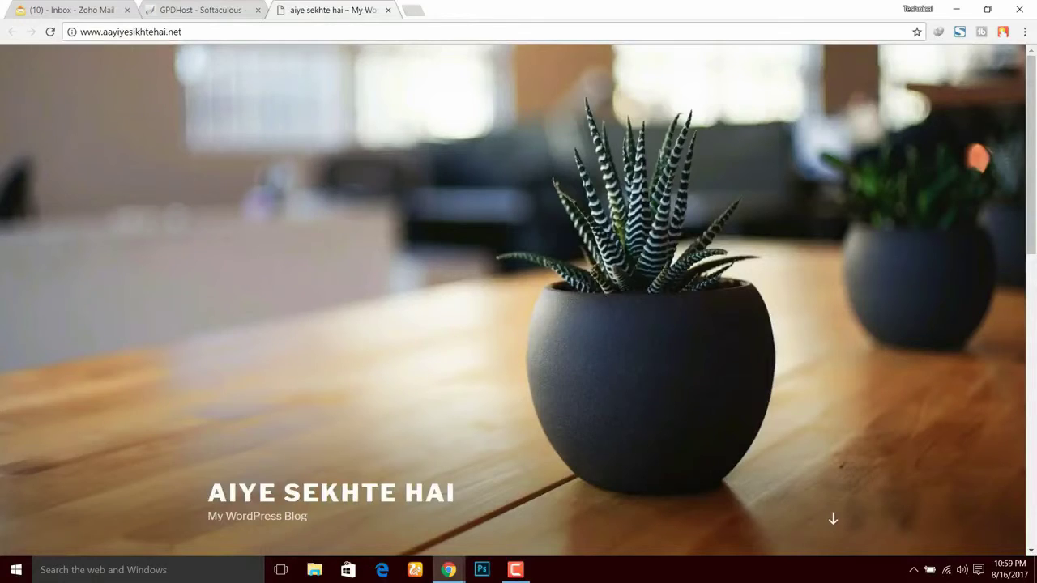
Return to the installation result page and open the site's WordPress administrative URL.
{"action": "key", "text": "ctrl+shift+Tab"}
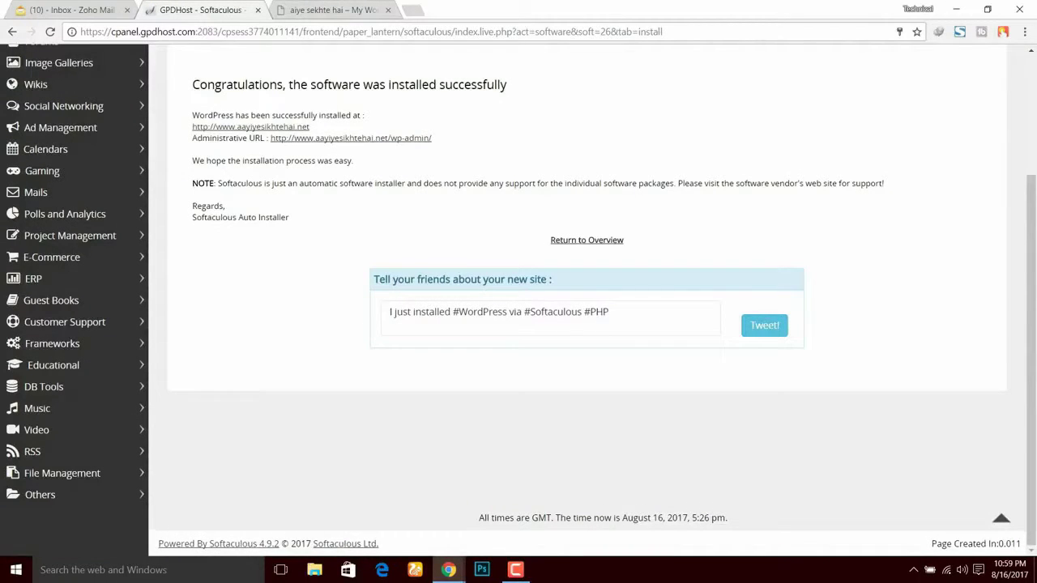
{"action": "left_click", "coordinate": [374, 139]}
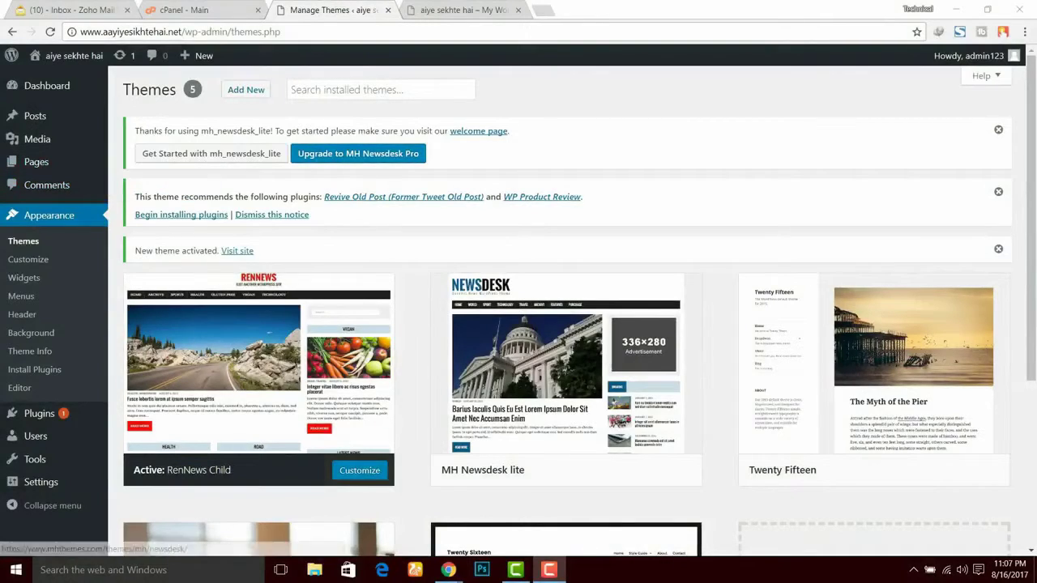
Review the installed themes and examine the dashboard's Posts, Appearance, Plugins, Users, Tools and Settings sections.
{"action": "scroll", "coordinate": [567, 325], "scroll_direction": "down", "scroll_amount": 3}
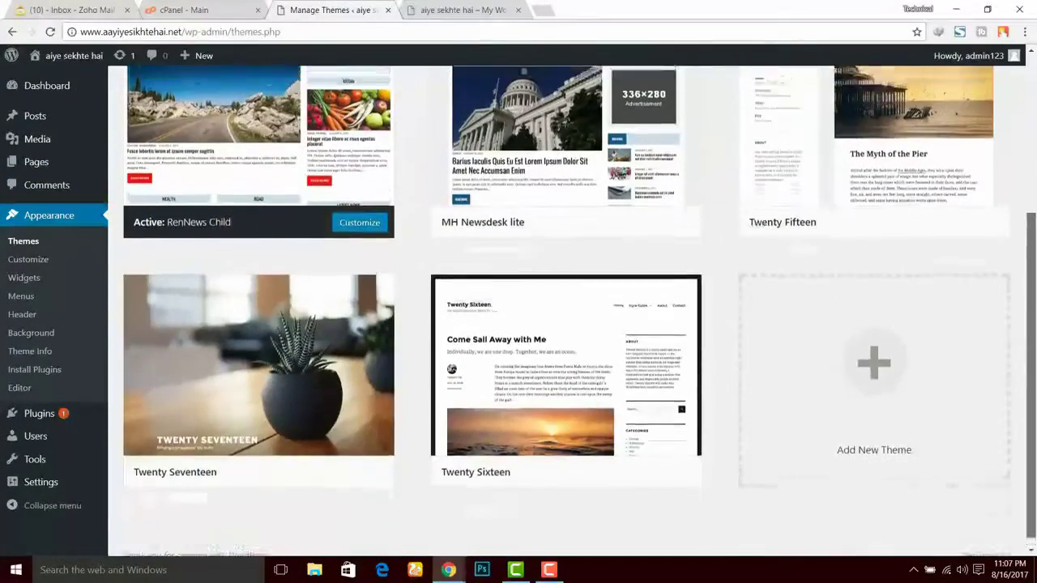
{"action": "scroll", "coordinate": [567, 324], "scroll_direction": "up", "scroll_amount": 3}
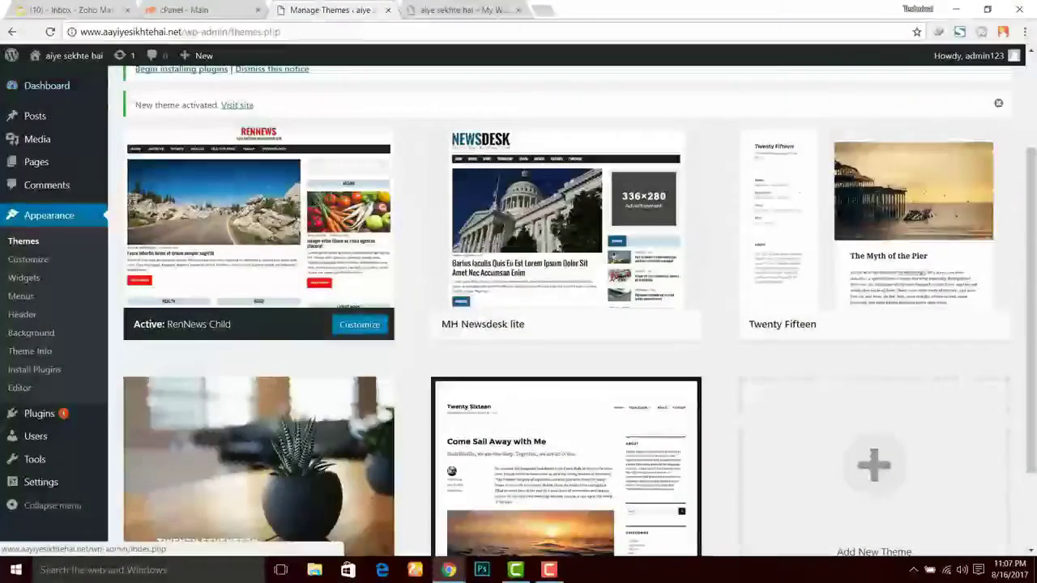
{"action": "left_click", "coordinate": [46, 85]}
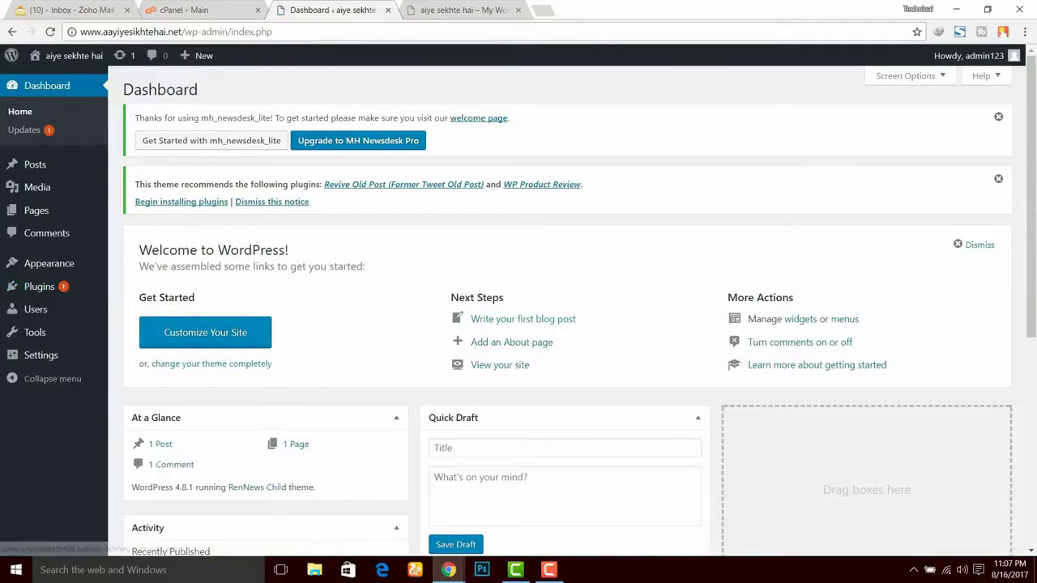
{"action": "mouse_move", "coordinate": [37, 165]}
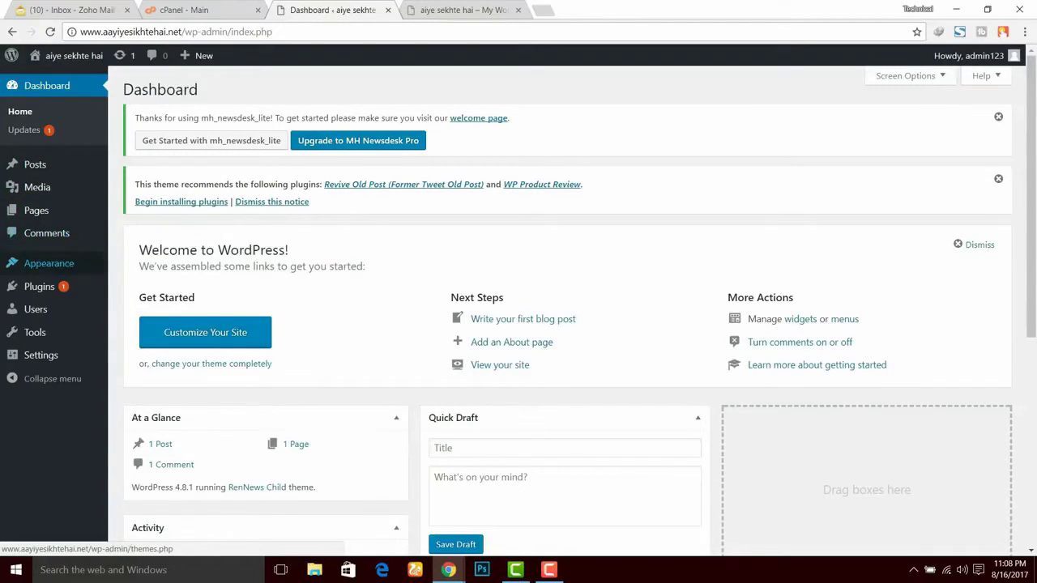
{"action": "mouse_move", "coordinate": [49, 264]}
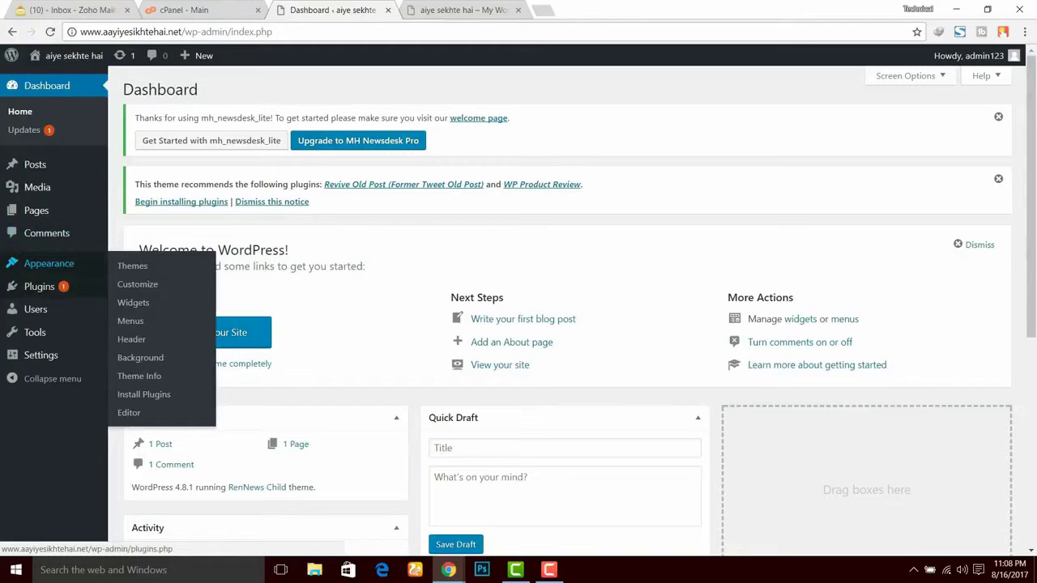
{"action": "mouse_move", "coordinate": [39, 286]}
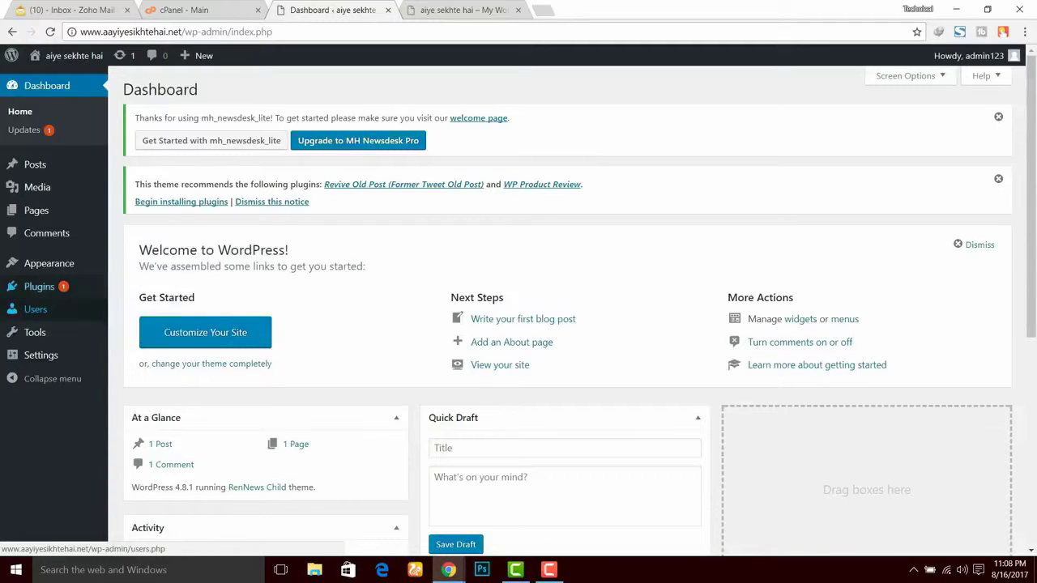
{"action": "mouse_move", "coordinate": [36, 310]}
{"action": "mouse_move", "coordinate": [35, 332]}
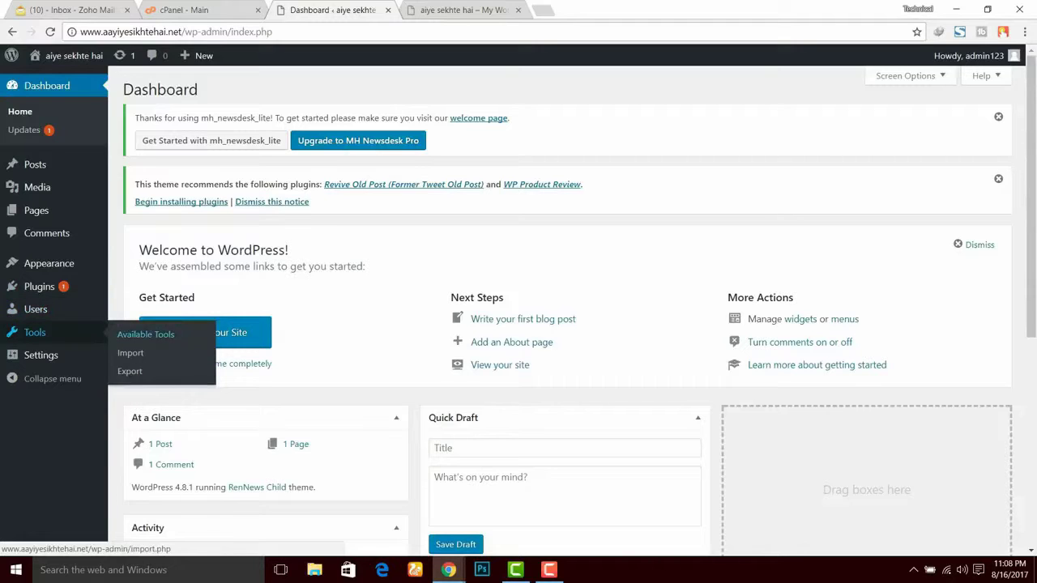
{"action": "mouse_move", "coordinate": [41, 355]}
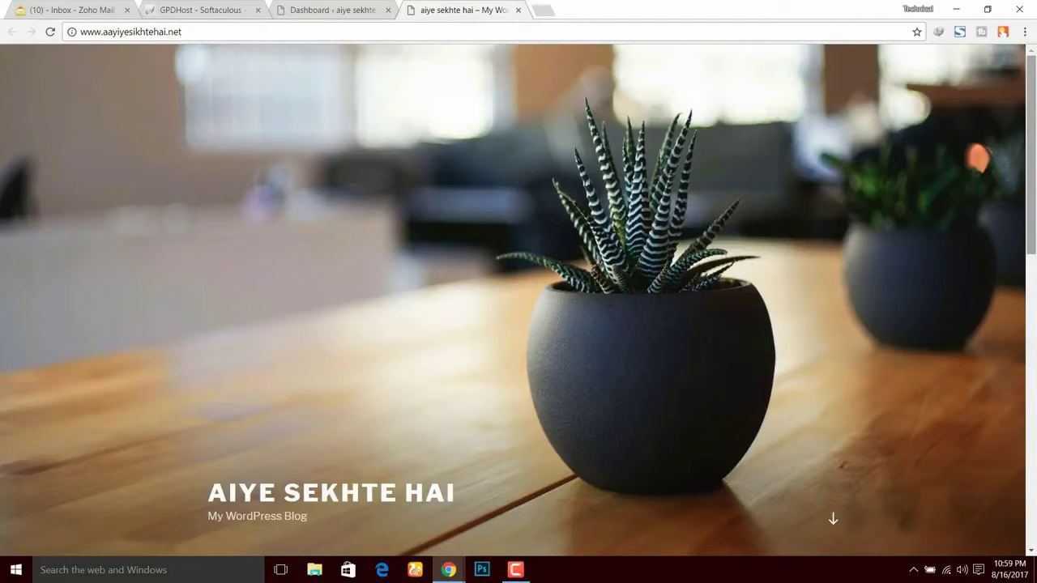
Return from the site's homepage to the WordPress dashboard and open the installed themes page.
{"action": "mouse_move", "coordinate": [1032, 115]}
{"action": "left_mouse_down"}
{"action": "mouse_move", "coordinate": [1032, 325]}
{"action": "mouse_move", "coordinate": [1034, 116]}
{"action": "left_mouse_up"}
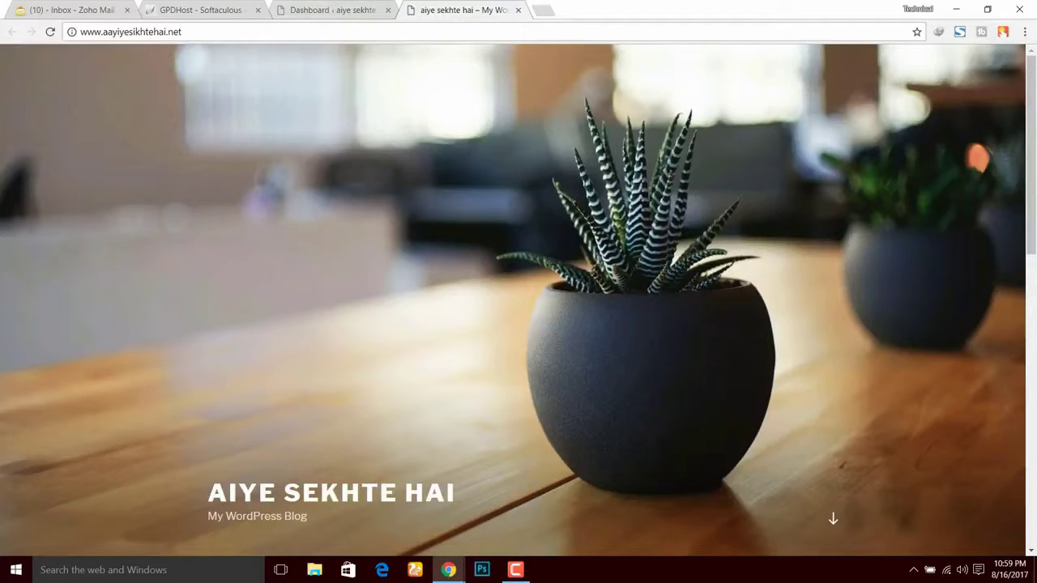
{"action": "left_click", "coordinate": [332, 10]}
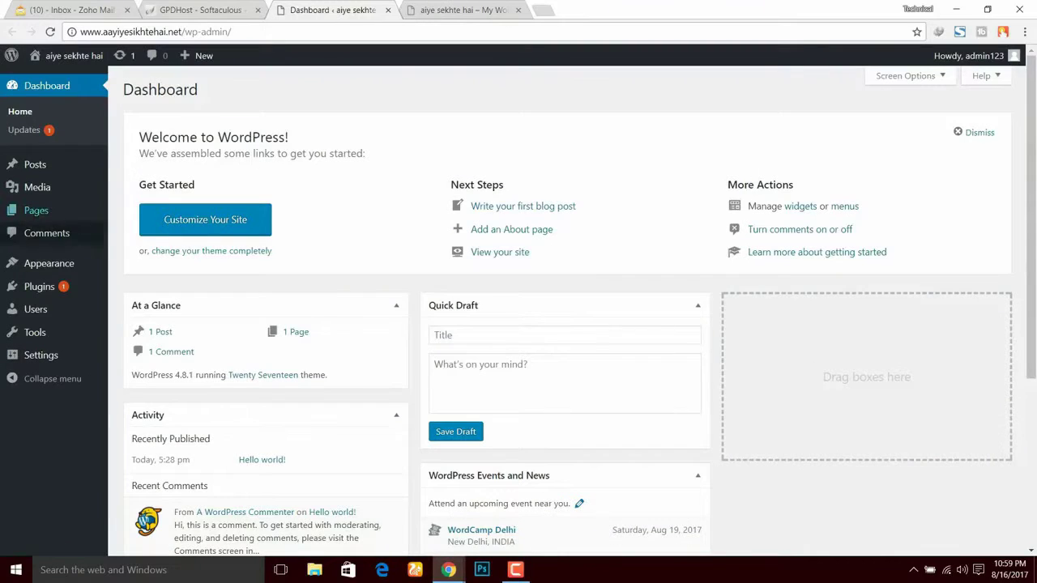
{"action": "mouse_move", "coordinate": [49, 263]}
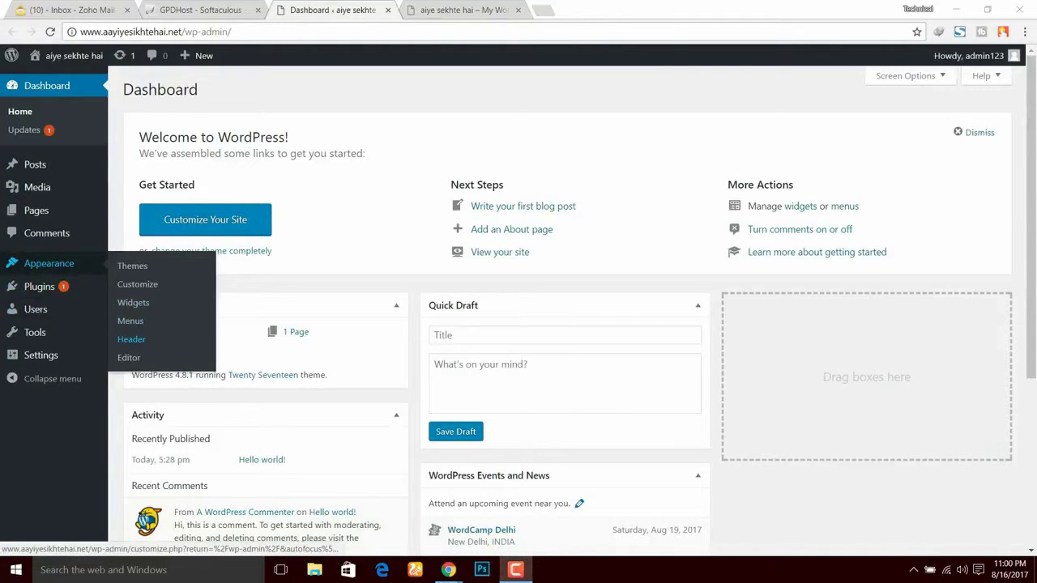
{"action": "left_click", "coordinate": [132, 266]}
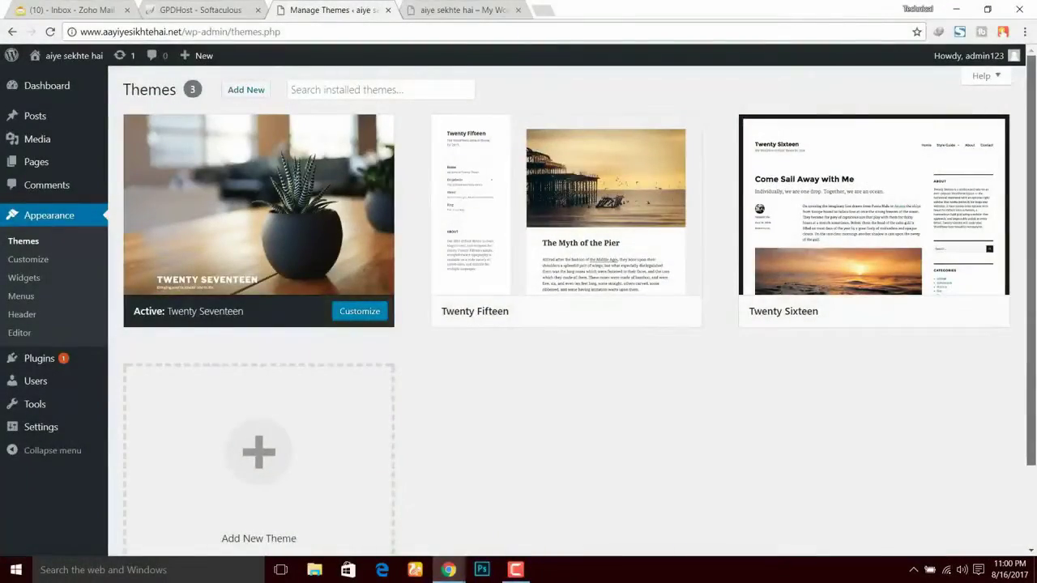
Add a new theme to the site by installing RenNews Child from the featured themes.
{"action": "scroll", "coordinate": [567, 312], "scroll_direction": "down", "scroll_amount": 1}
{"action": "scroll", "coordinate": [568, 311], "scroll_direction": "up", "scroll_amount": 1}
{"action": "mouse_move", "coordinate": [258, 205]}
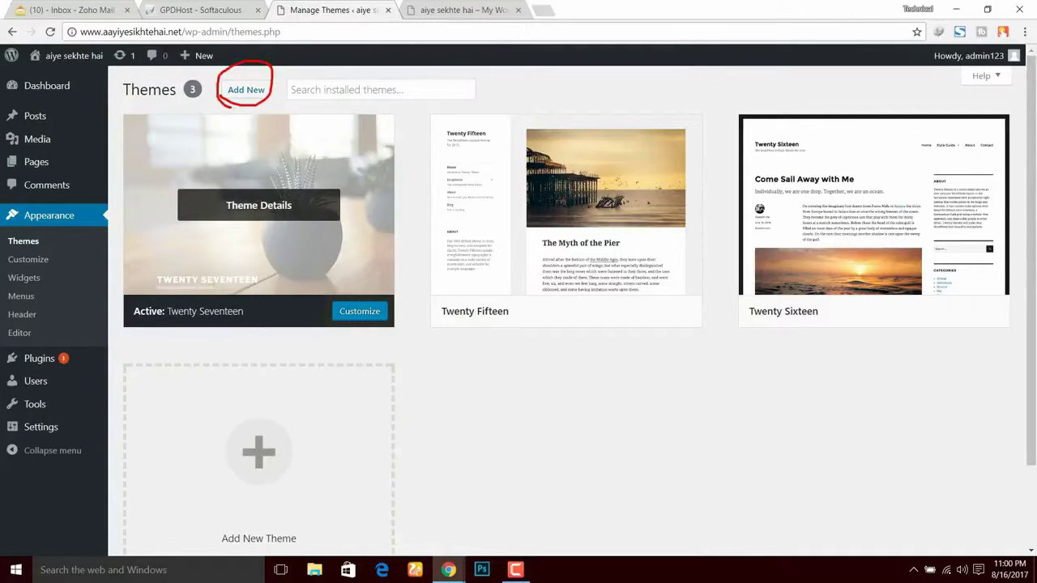
{"action": "left_click", "coordinate": [245, 89]}
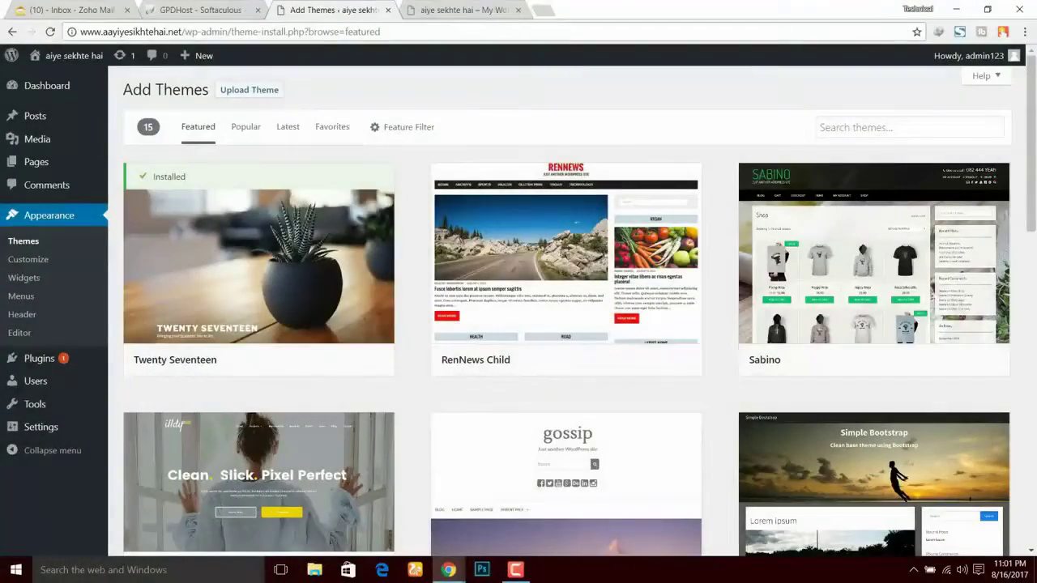
{"action": "mouse_move", "coordinate": [582, 350]}
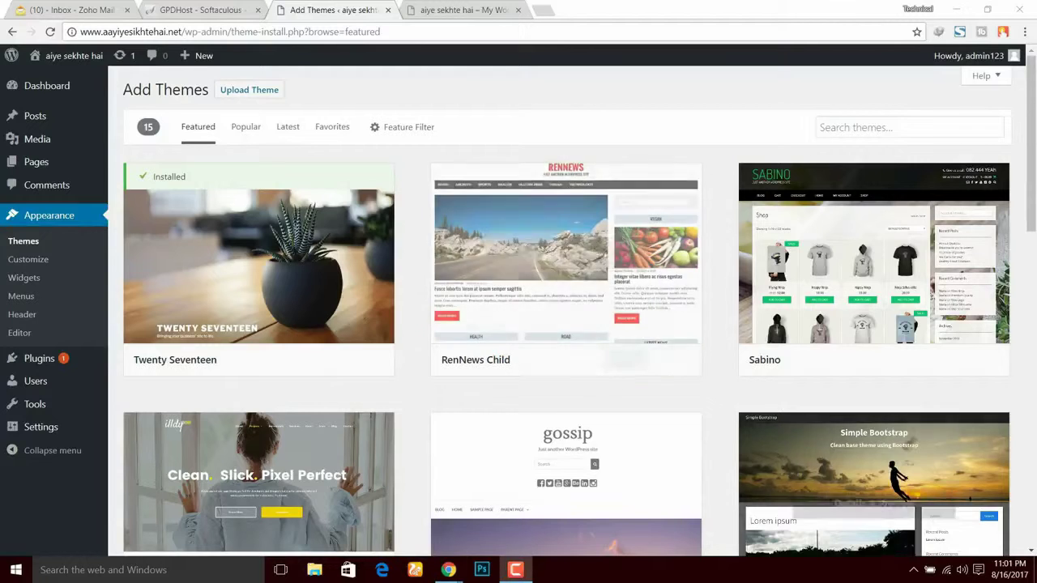
{"action": "left_click", "coordinate": [624, 360]}
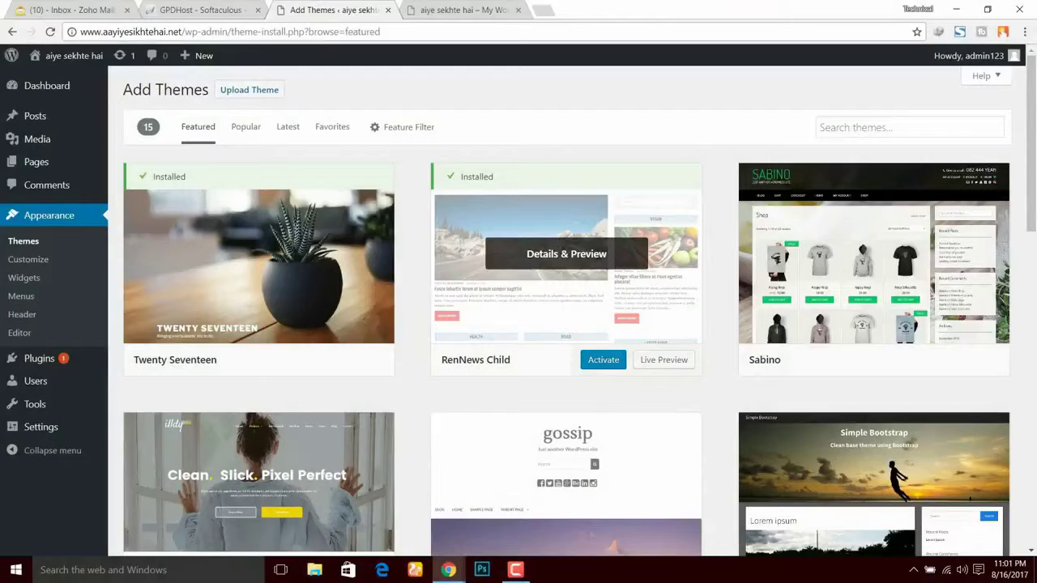
Activate the RenNews Child theme and reload the site's homepage to apply the new design.
{"action": "left_click", "coordinate": [604, 359]}
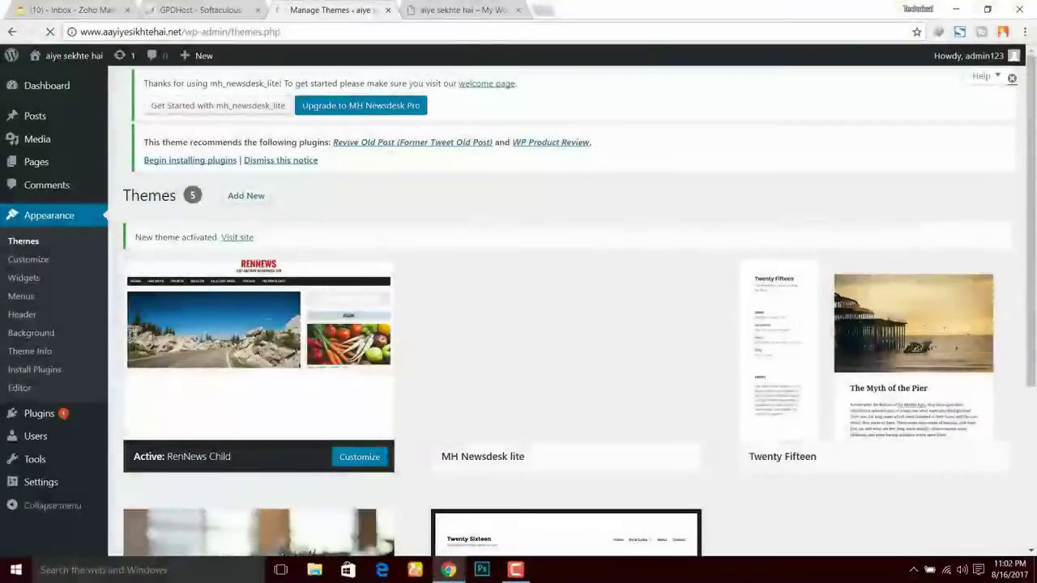
{"action": "key", "text": "ctrl+Tab"}
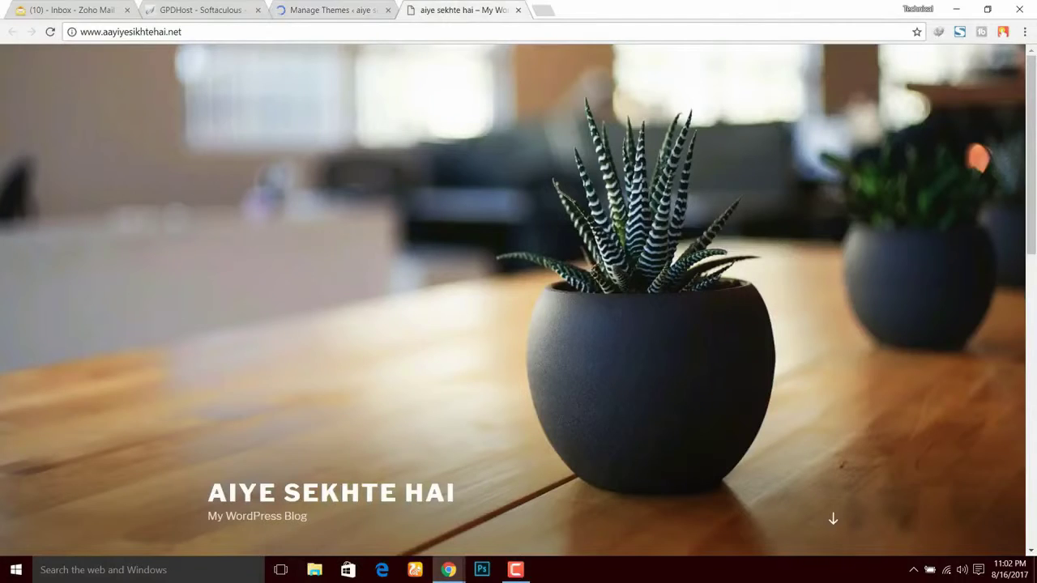
{"action": "key", "text": "F5"}
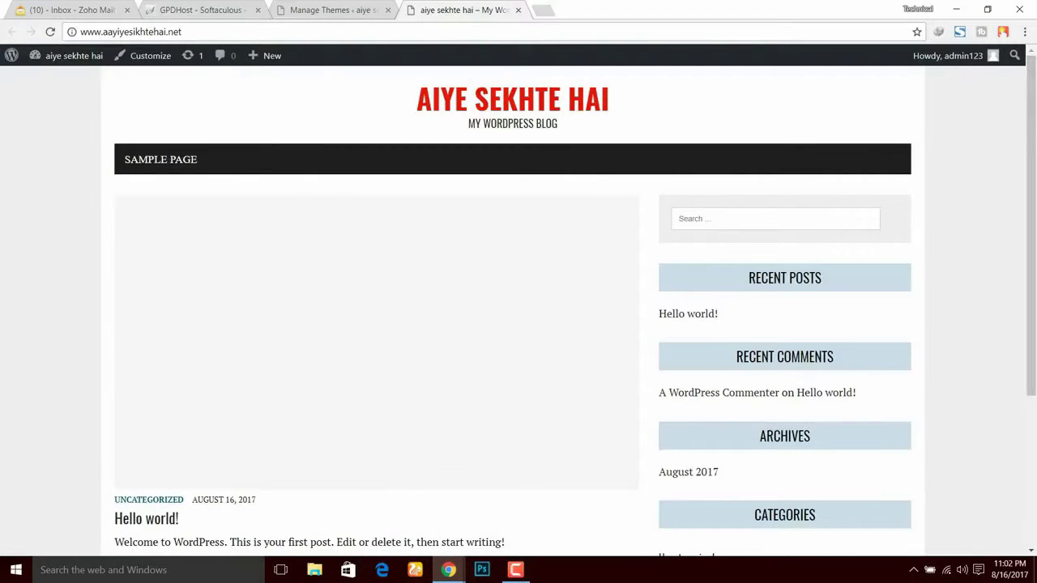
Examine the homepage's layout under the new theme, from the header and post area to the sidebar widgets and footer.
{"action": "mouse_move", "coordinate": [7, 77]}
{"action": "left_mouse_down"}
{"action": "mouse_move", "coordinate": [412, 104]}
{"action": "mouse_move", "coordinate": [941, 71]}
{"action": "mouse_move", "coordinate": [983, 40]}
{"action": "mouse_move", "coordinate": [275, 19]}
{"action": "left_mouse_up"}
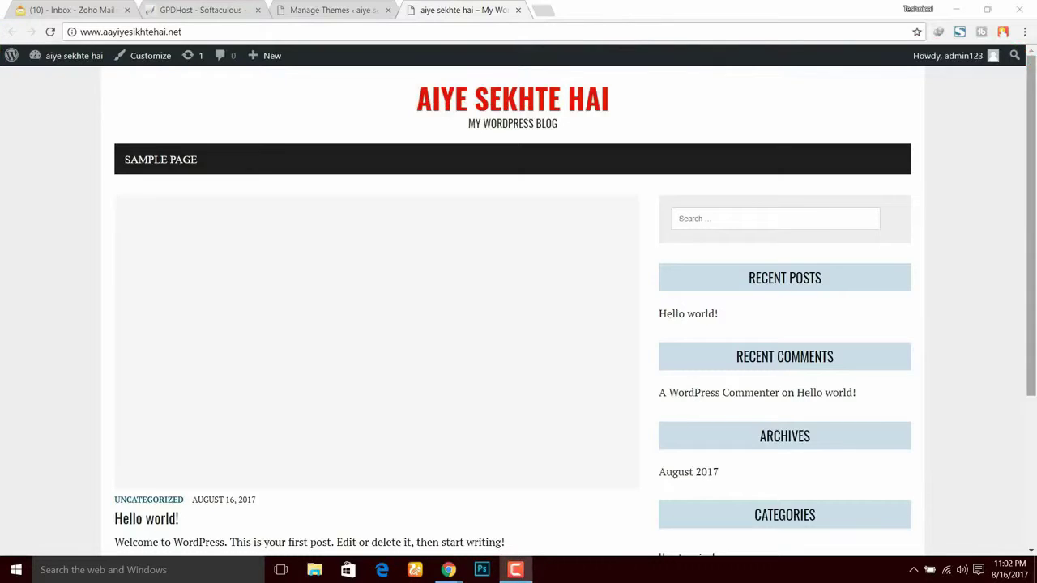
{"action": "scroll", "coordinate": [518, 308], "scroll_direction": "down", "scroll_amount": 3}
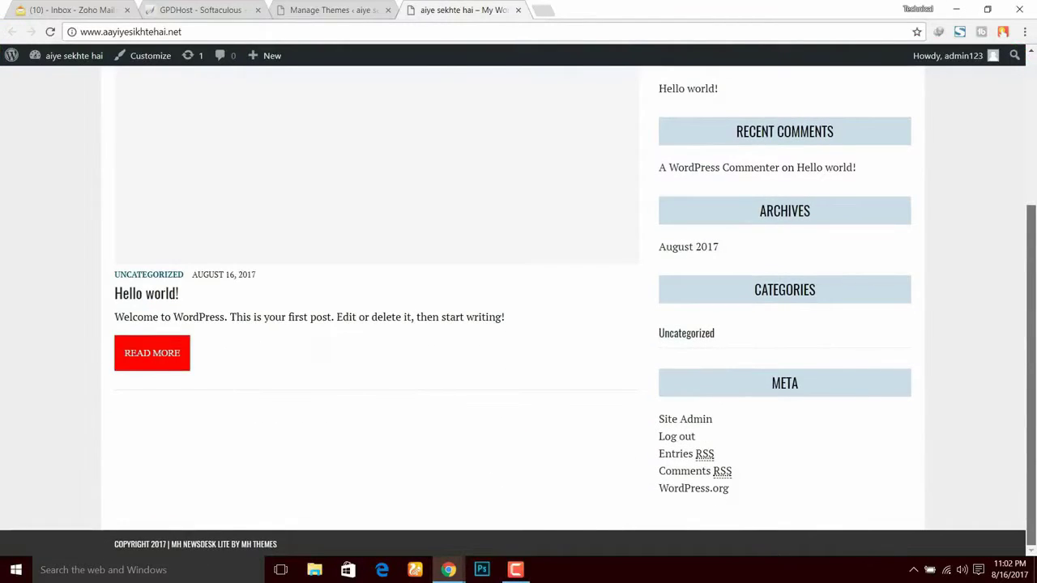
{"action": "scroll", "coordinate": [518, 308], "scroll_direction": "up", "scroll_amount": 3}
{"action": "scroll", "coordinate": [518, 308], "scroll_direction": "down", "scroll_amount": 1}
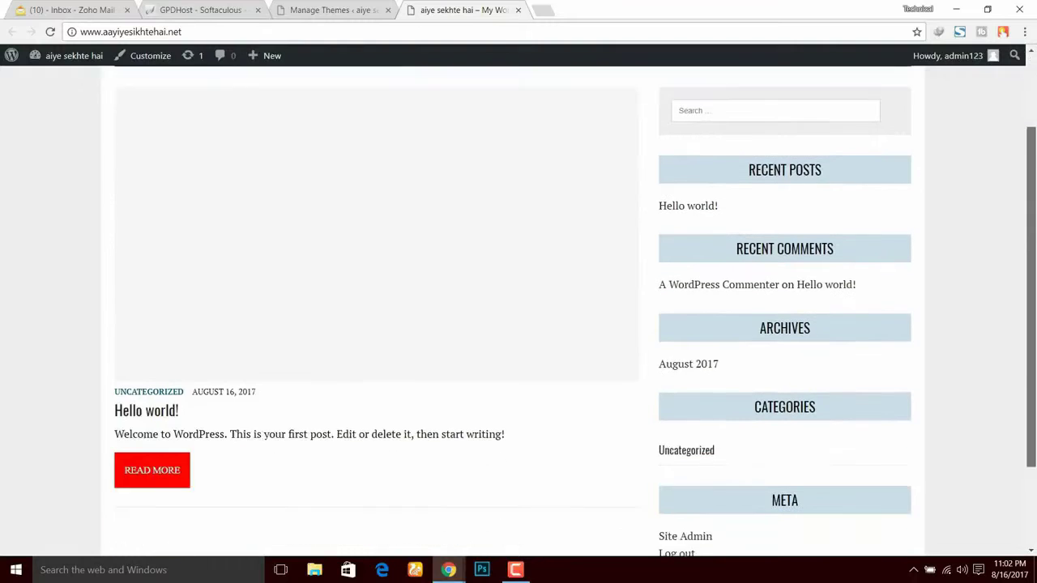
{"action": "scroll", "coordinate": [519, 308], "scroll_direction": "down", "scroll_amount": 2}
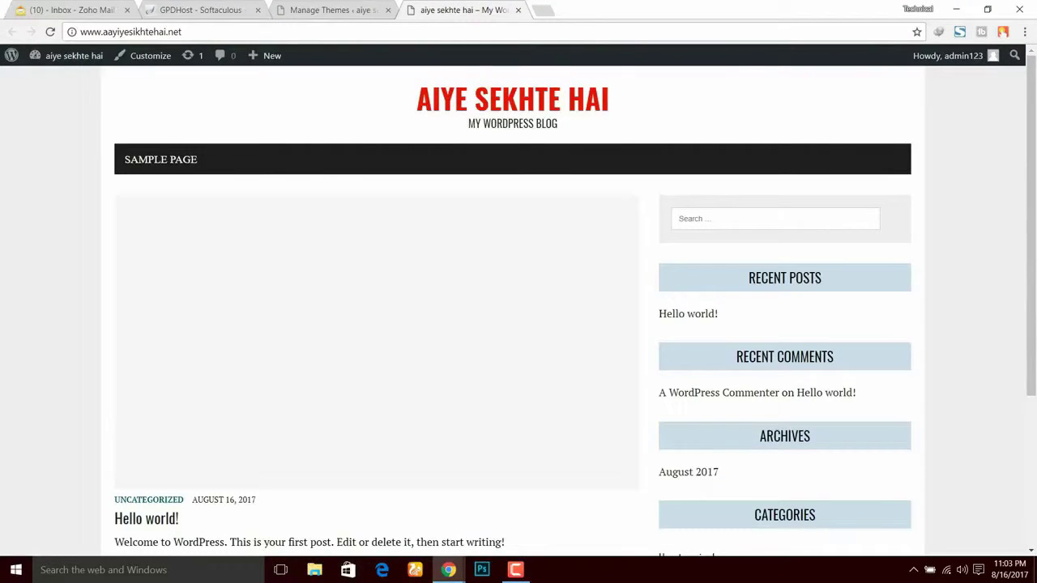
{"action": "scroll", "coordinate": [519, 308], "scroll_direction": "down", "scroll_amount": 3}
{"action": "scroll", "coordinate": [519, 308], "scroll_direction": "up", "scroll_amount": 3}
Go back to the Softaculous overview page and look through the top scripts available for installation.
{"action": "key", "text": "ctrl+shift+Tab"}
{"action": "key", "text": "ctrl+shift+Tab"}
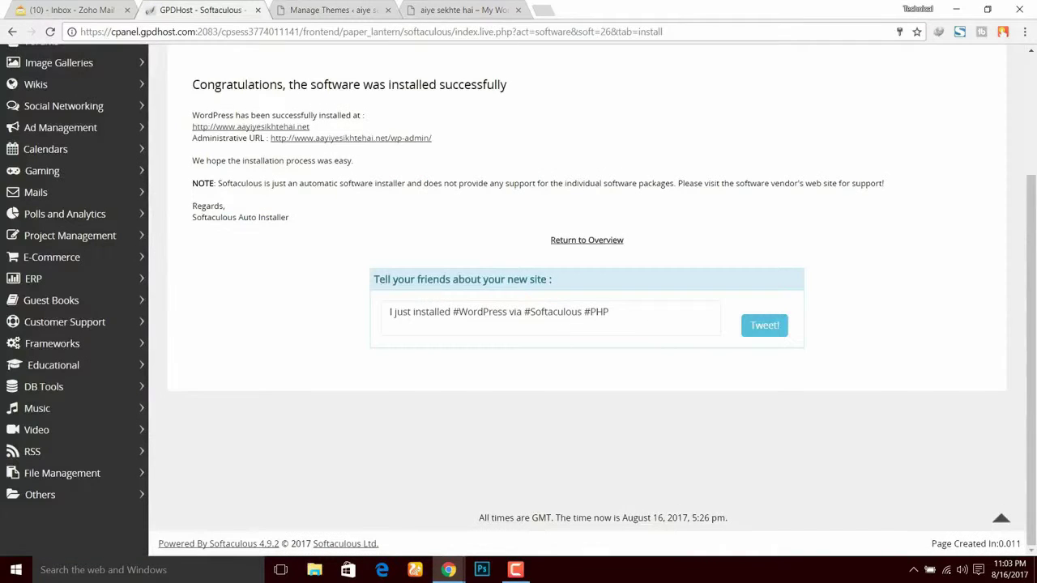
{"action": "key", "text": "F5"}
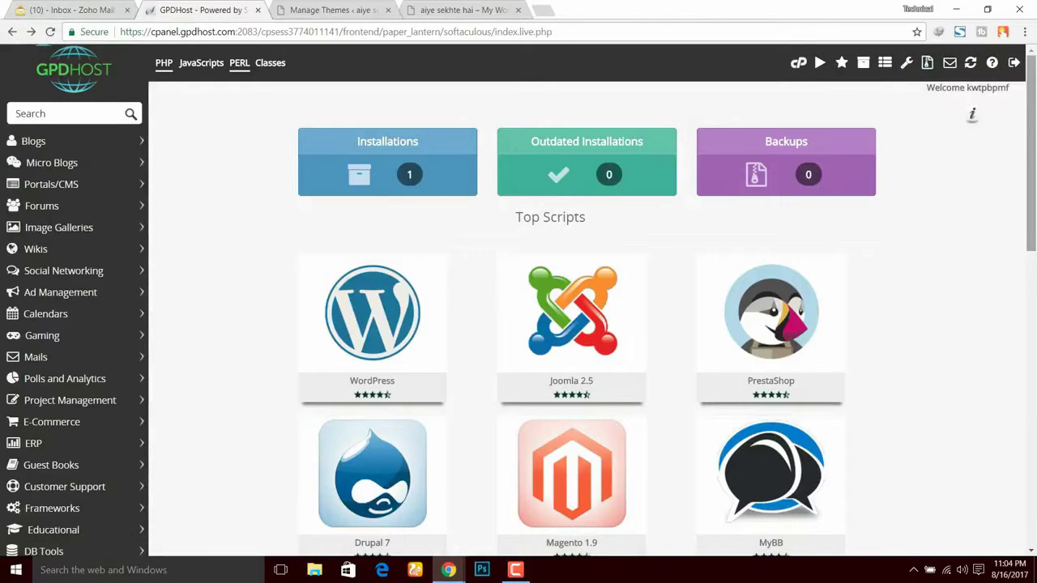
{"action": "scroll", "coordinate": [586, 325], "scroll_direction": "down", "scroll_amount": 9}
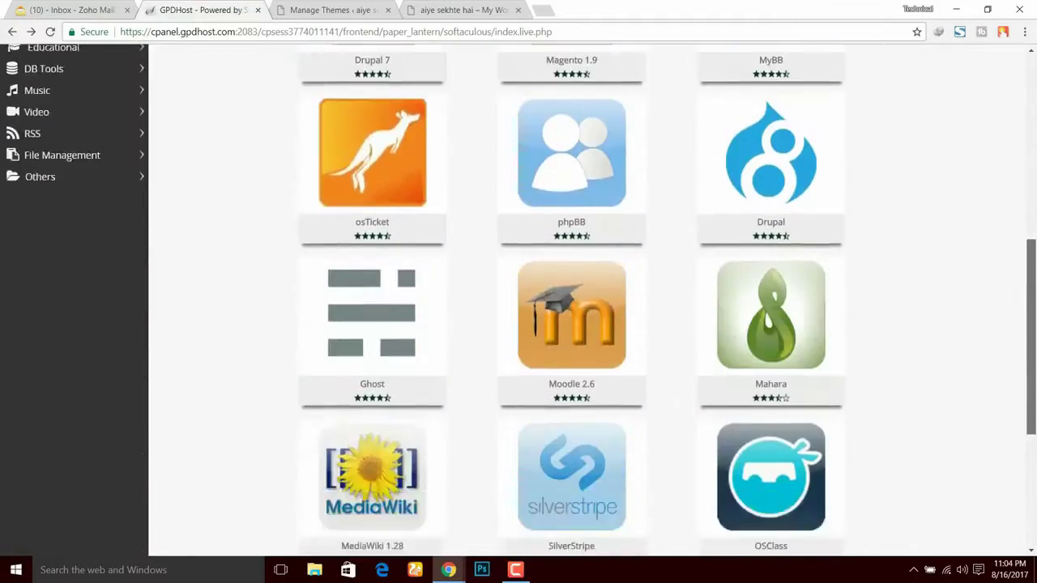
{"action": "scroll", "coordinate": [585, 324], "scroll_direction": "up", "scroll_amount": 9}
Return to the cPanel main page and review its Files, Billing & Support, Databases, Domains and Statistics sections.
{"action": "key", "text": "F5"}
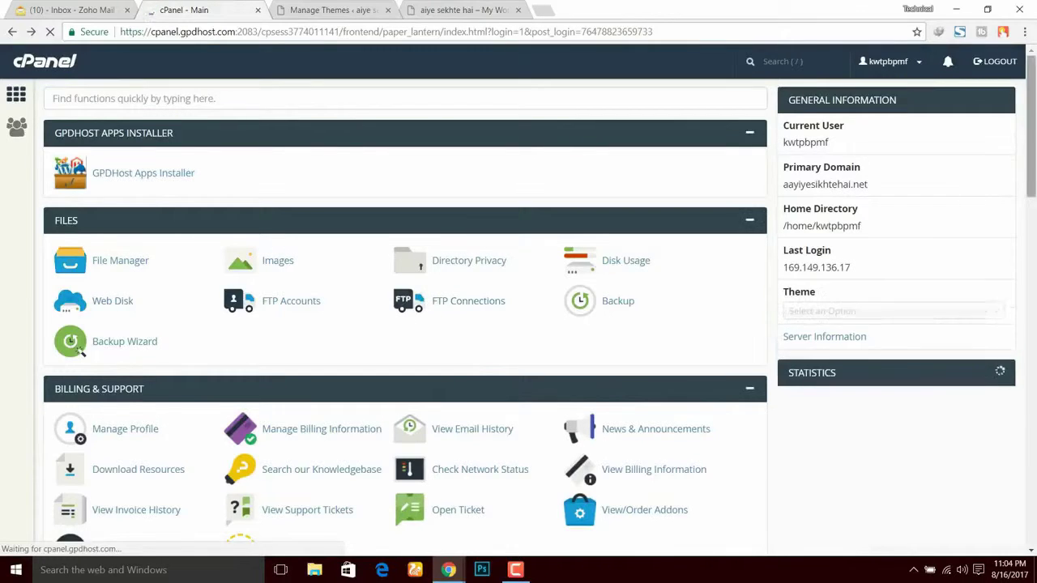
{"action": "scroll", "coordinate": [519, 316], "scroll_direction": "down", "scroll_amount": 2}
{"action": "scroll", "coordinate": [518, 316], "scroll_direction": "up", "scroll_amount": 2}
{"action": "scroll", "coordinate": [406, 324], "scroll_direction": "down", "scroll_amount": 4}
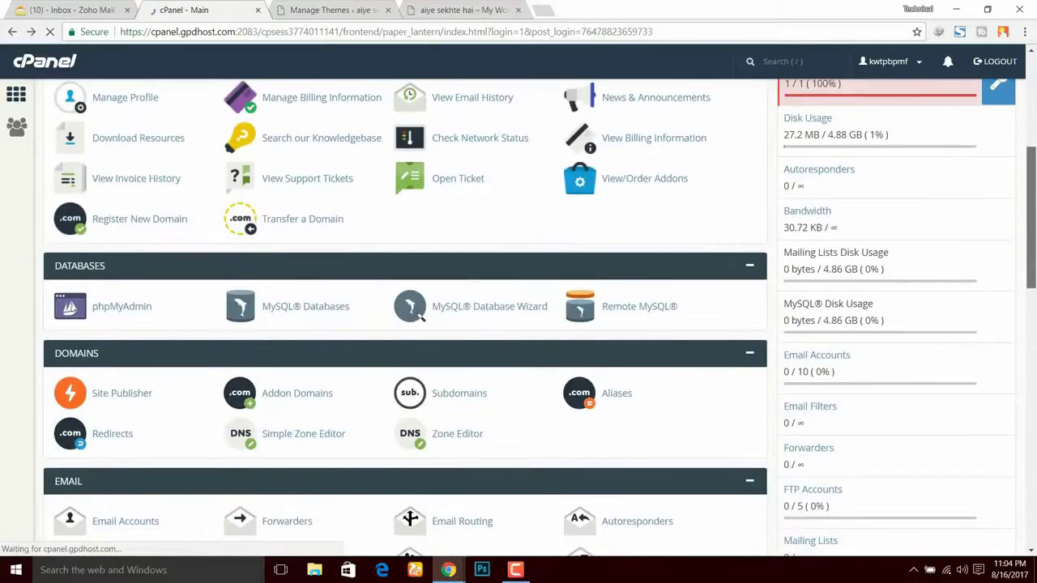
{"action": "scroll", "coordinate": [405, 324], "scroll_direction": "up", "scroll_amount": 1}
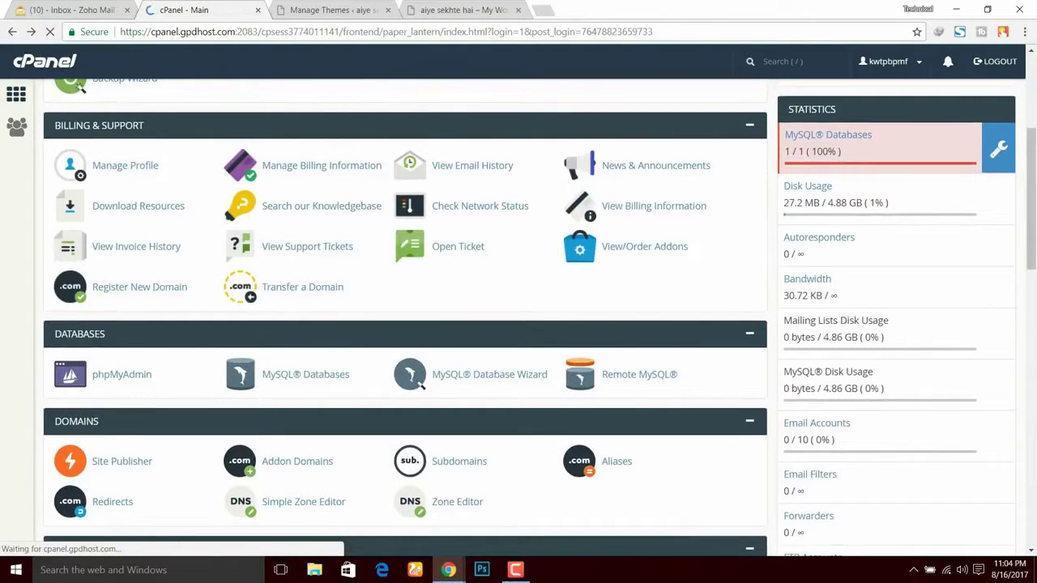
{"action": "scroll", "coordinate": [405, 316], "scroll_direction": "down", "scroll_amount": 1}
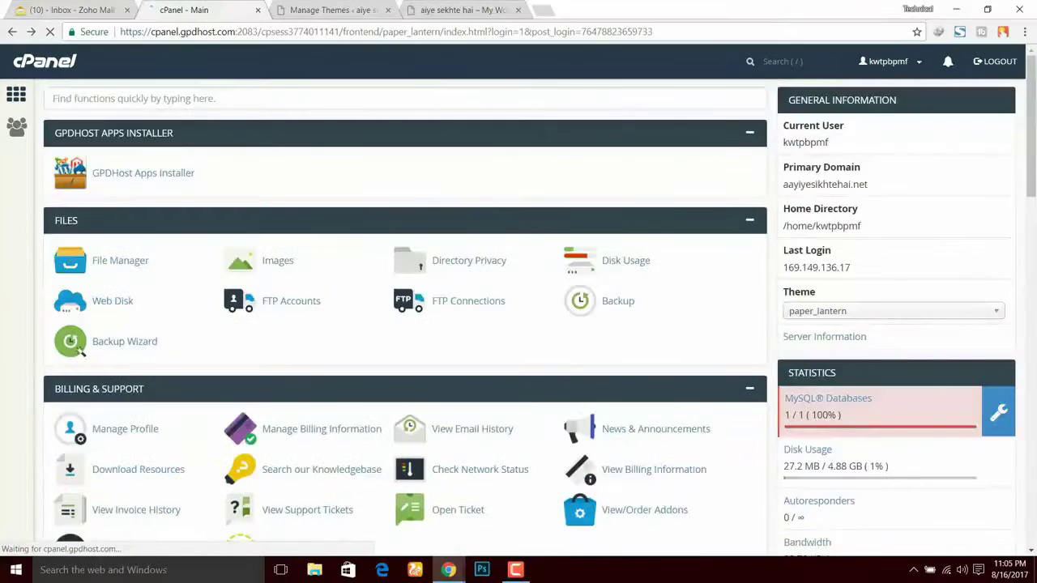
Revisit the WordPress themes page and check the site's homepage again from top to bottom.
{"action": "key", "text": "ctrl+Tab"}
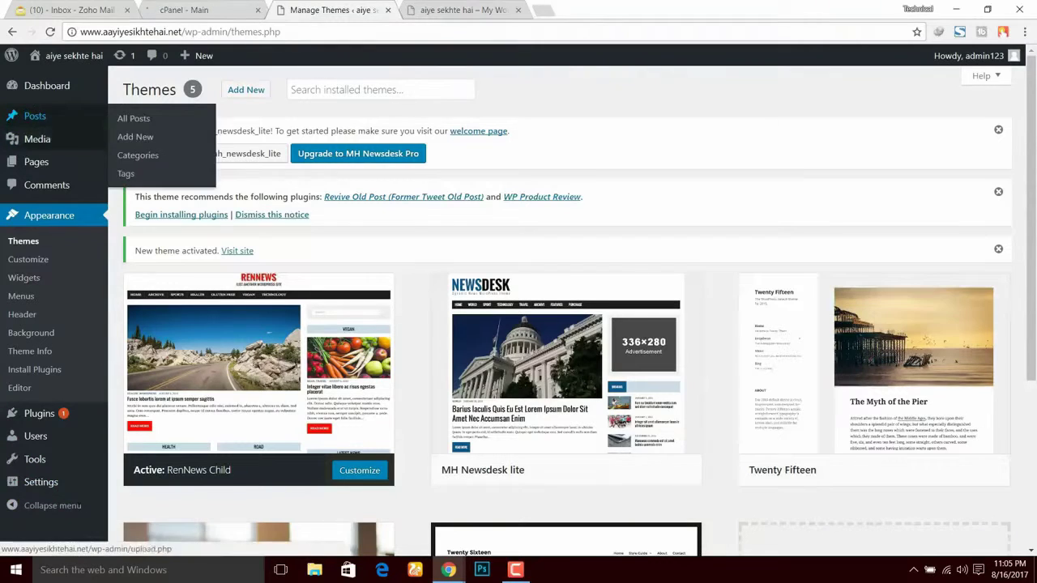
{"action": "right_click", "coordinate": [104, 459]}
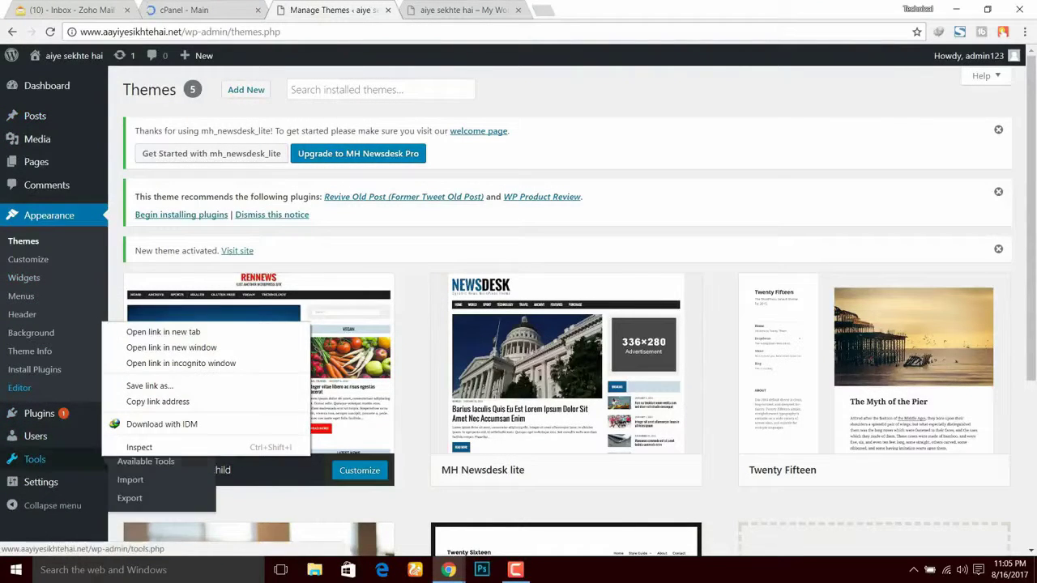
{"action": "key", "text": "Escape"}
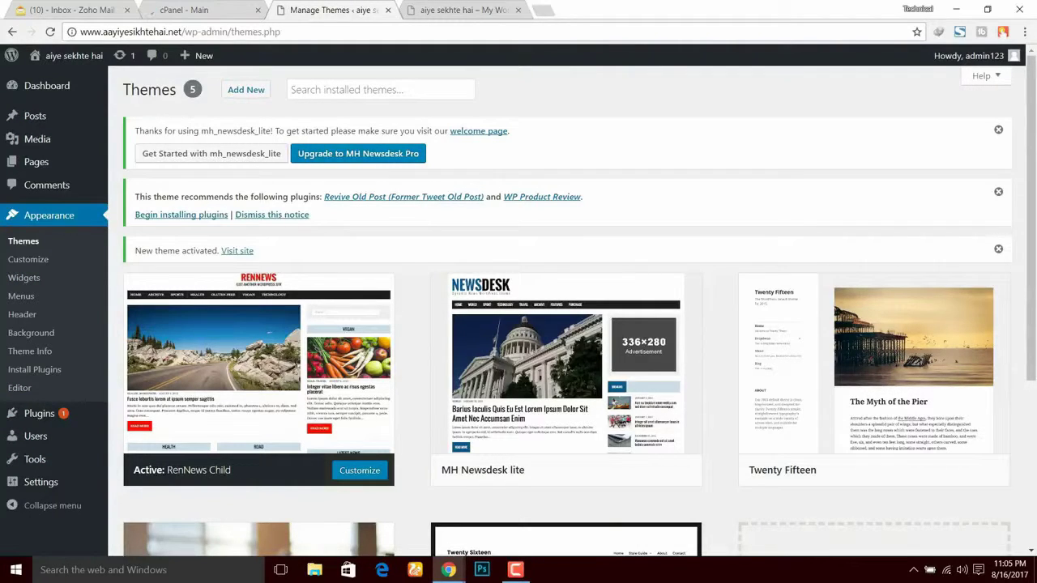
{"action": "key", "text": "ctrl+Tab"}
{"action": "left_click_drag", "start_coordinate": [465, 123], "coordinate": [438, 202]}
{"action": "left_click", "coordinate": [495, 160]}
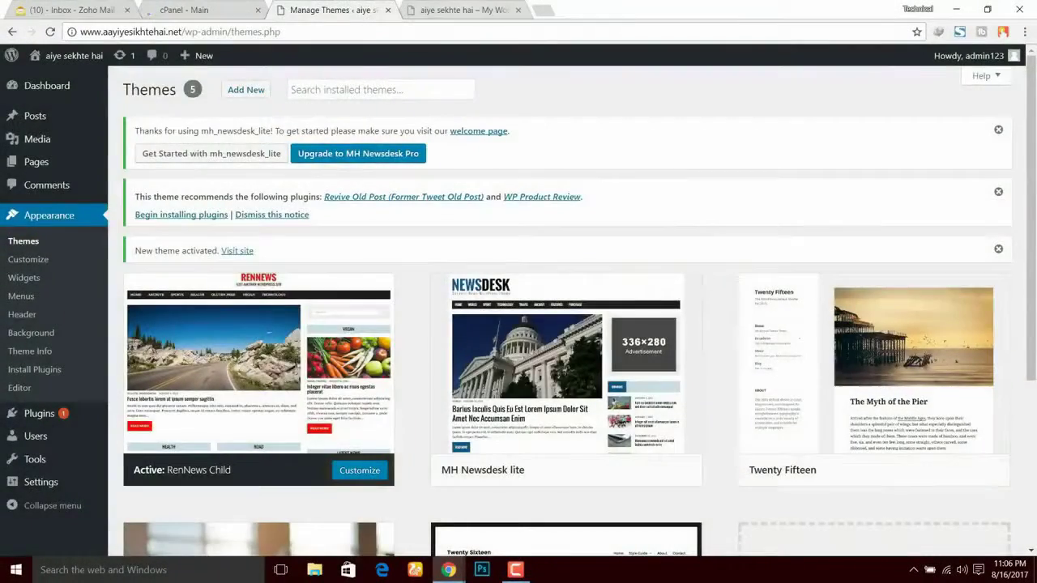
{"action": "key", "text": "ctrl+Tab"}
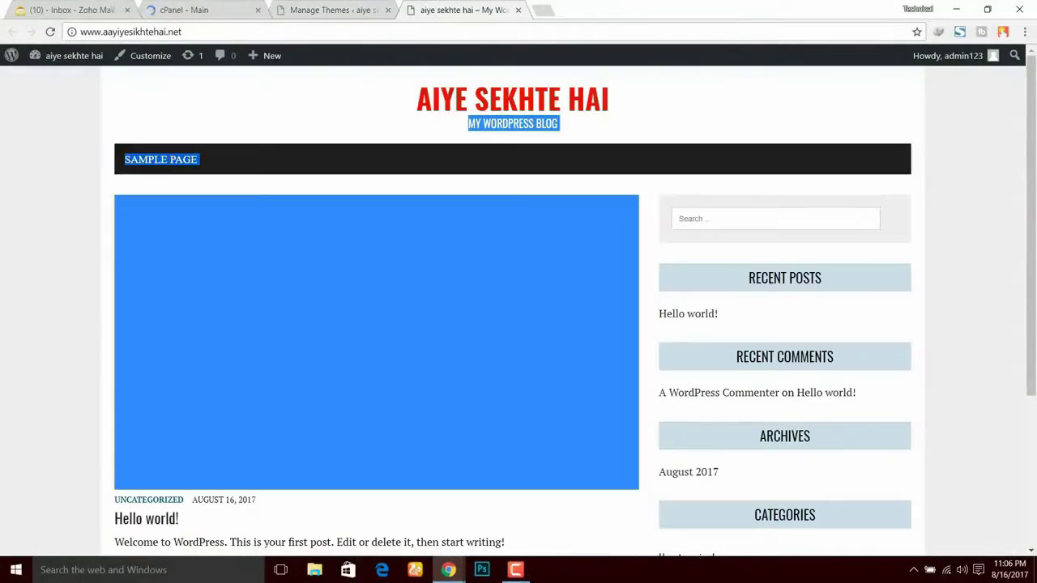
{"action": "left_click_drag", "start_coordinate": [1031, 226], "coordinate": [1031, 371]}
{"action": "scroll", "coordinate": [519, 310], "scroll_direction": "up", "scroll_amount": 3}
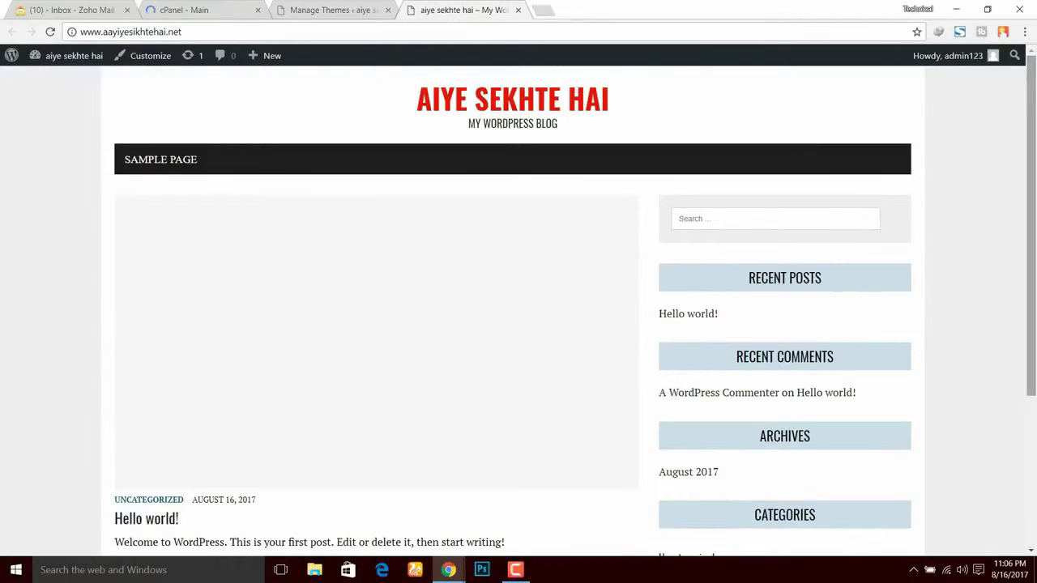